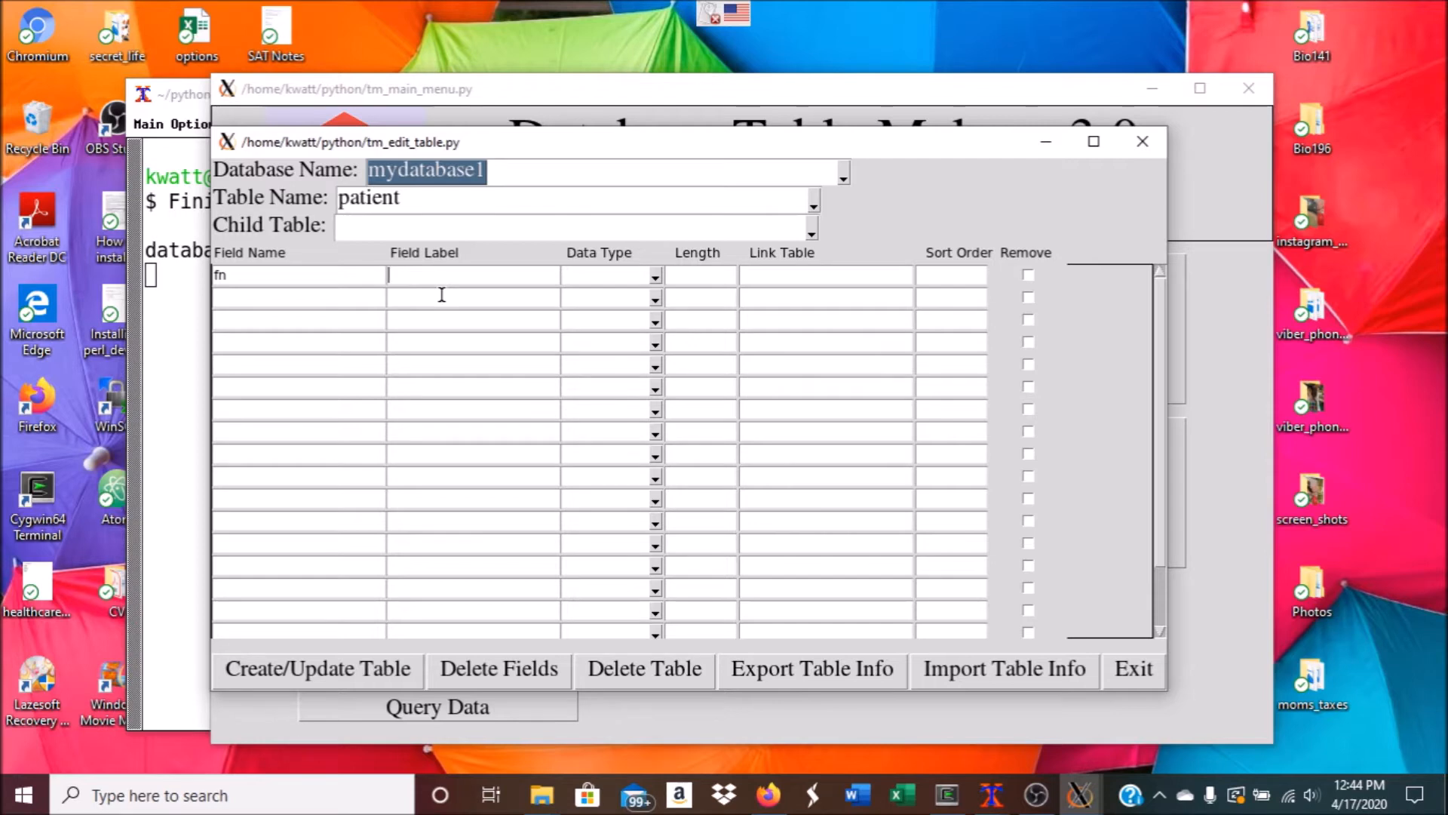
Enter 'First Name' as the fn field label, choose VARCHAR and set length 30
{"action": "type", "text": "First Name"}
{"action": "left_click", "coordinate": [654, 276]}
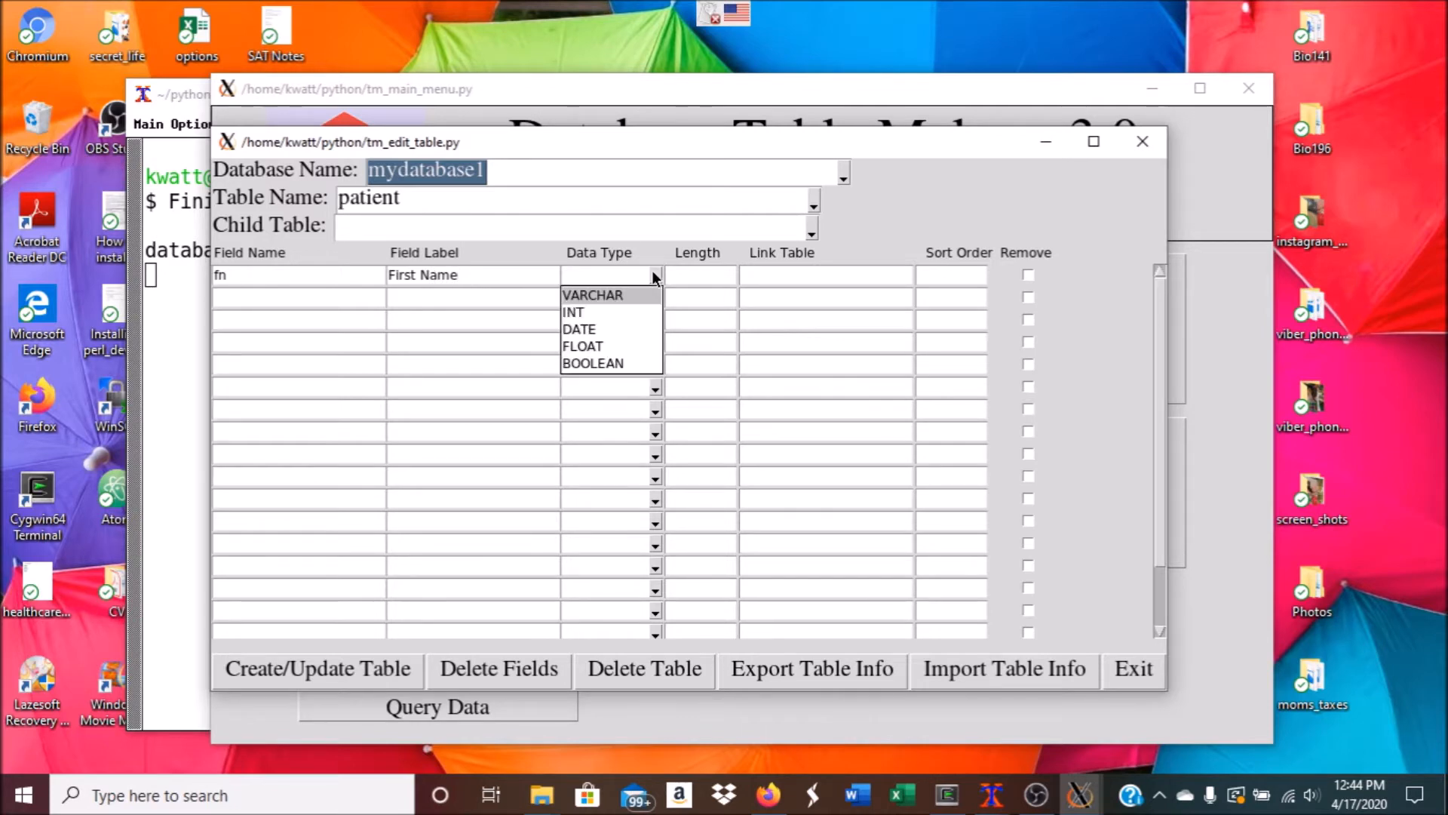
{"action": "left_click", "coordinate": [618, 292]}
{"action": "left_click", "coordinate": [698, 279]}
{"action": "type", "text": "30"}
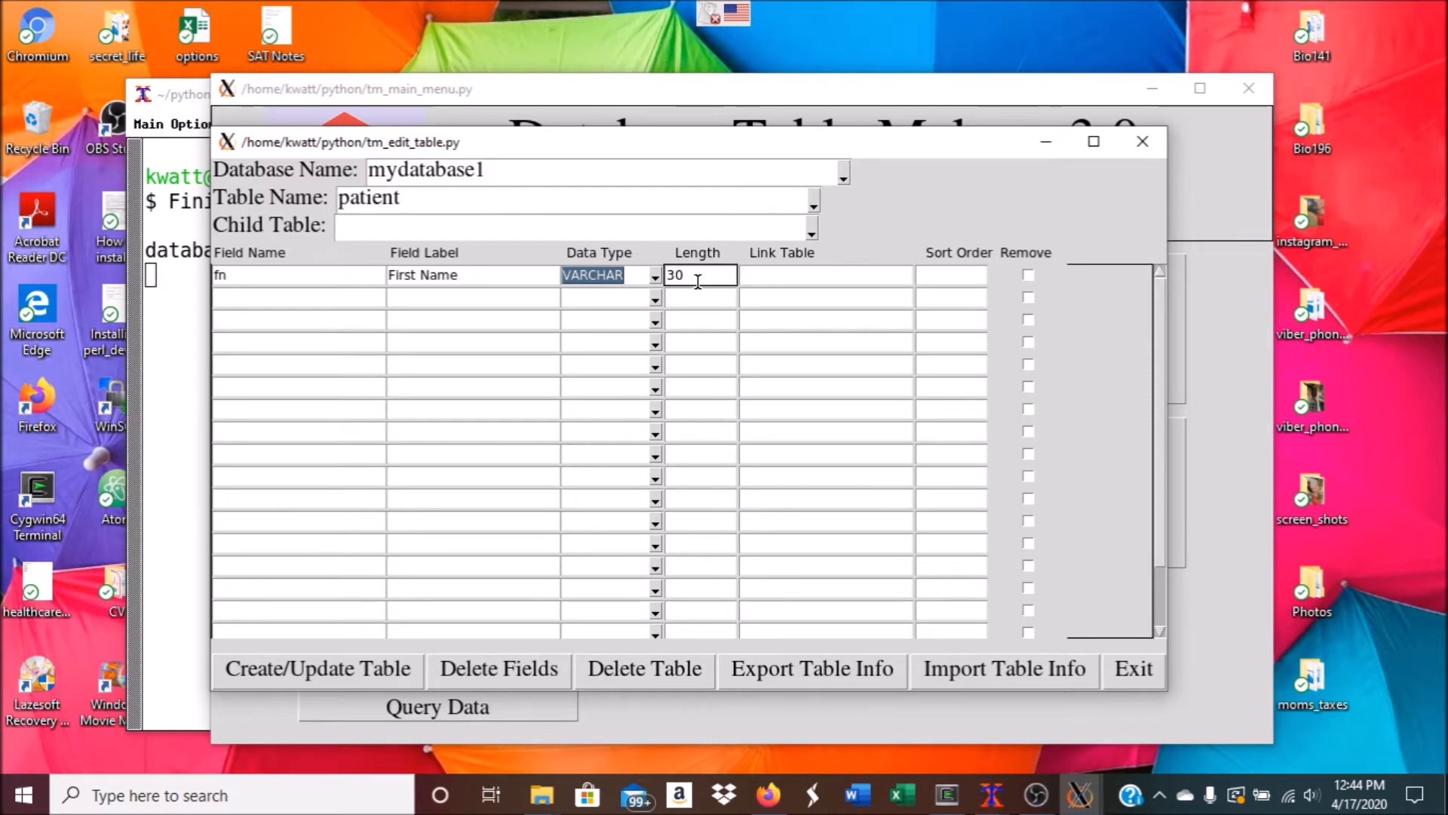
{"action": "left_click", "coordinate": [802, 280]}
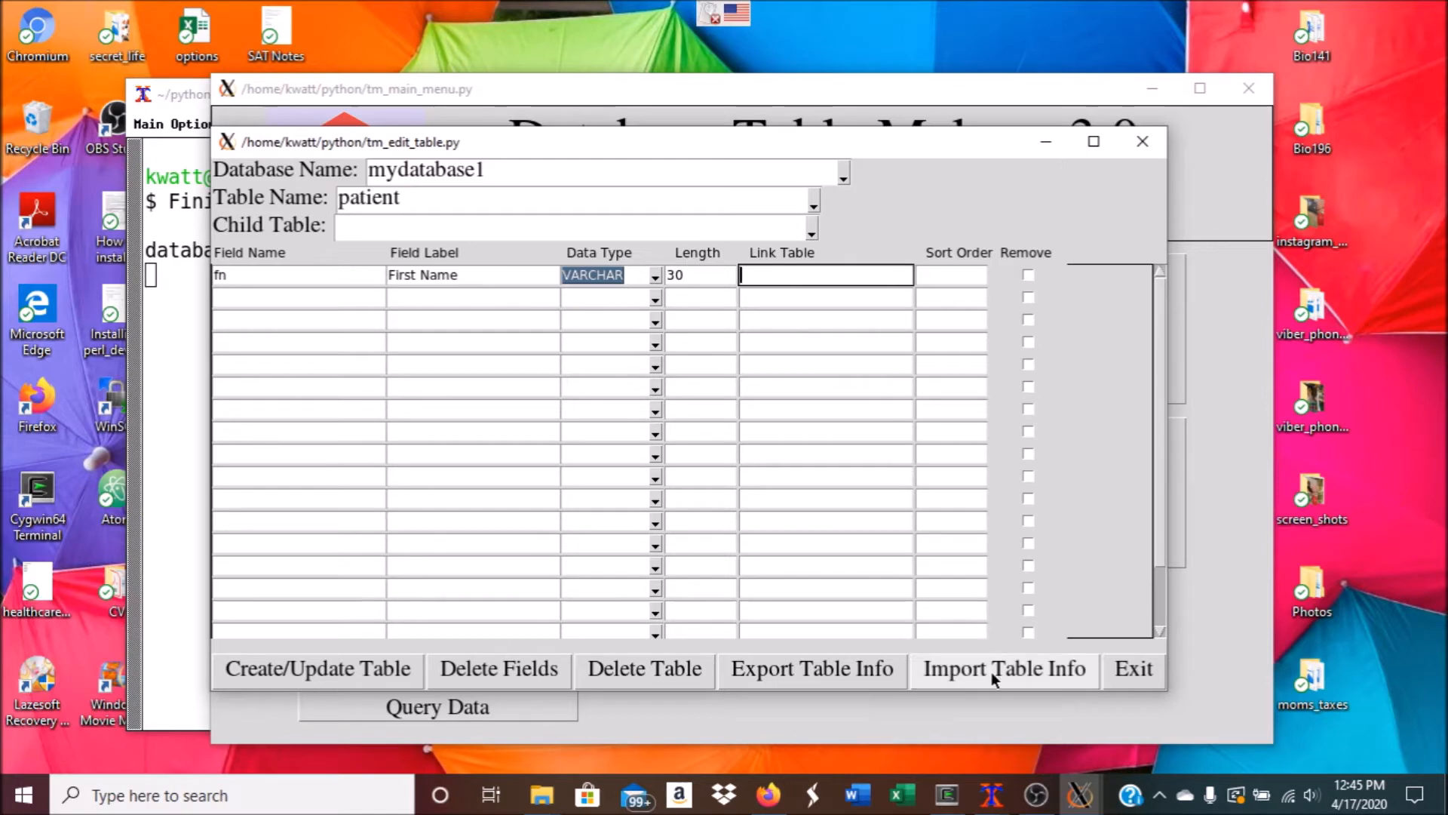
Select customer_data/patient.csv as the file to import table info from
{"action": "left_click", "coordinate": [965, 679]}
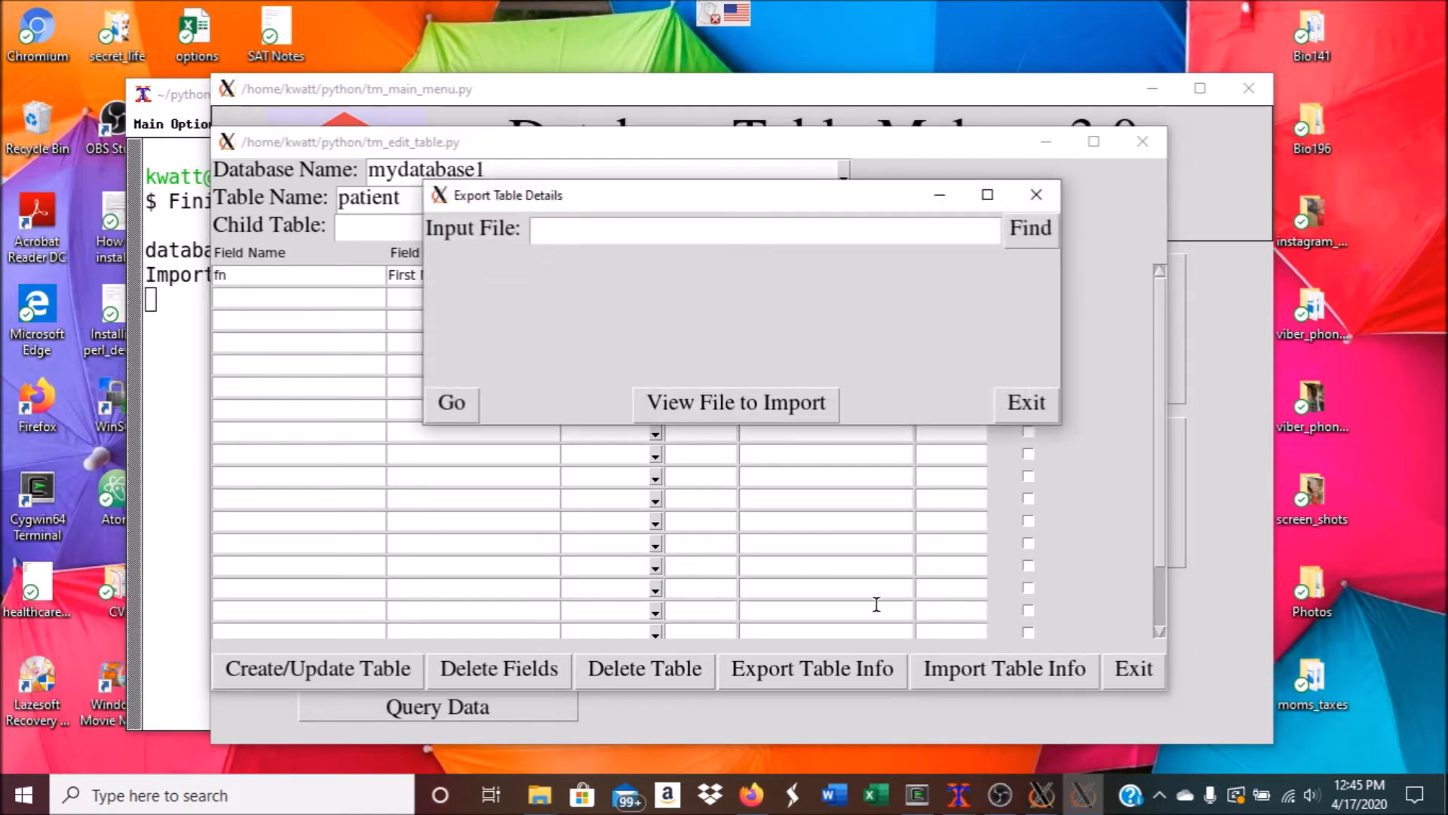
{"action": "left_click", "coordinate": [1019, 234]}
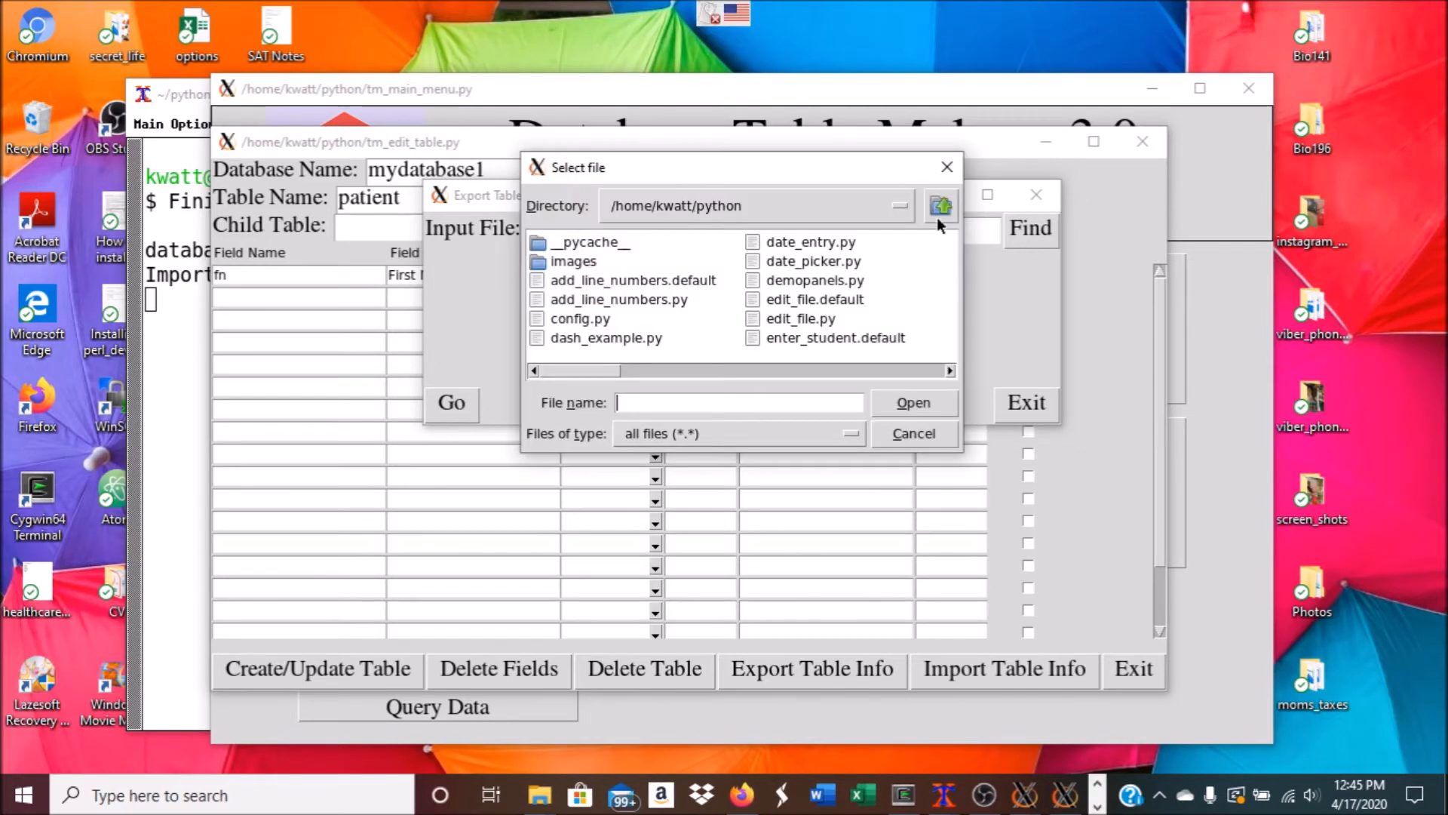
{"action": "left_click", "coordinate": [667, 215]}
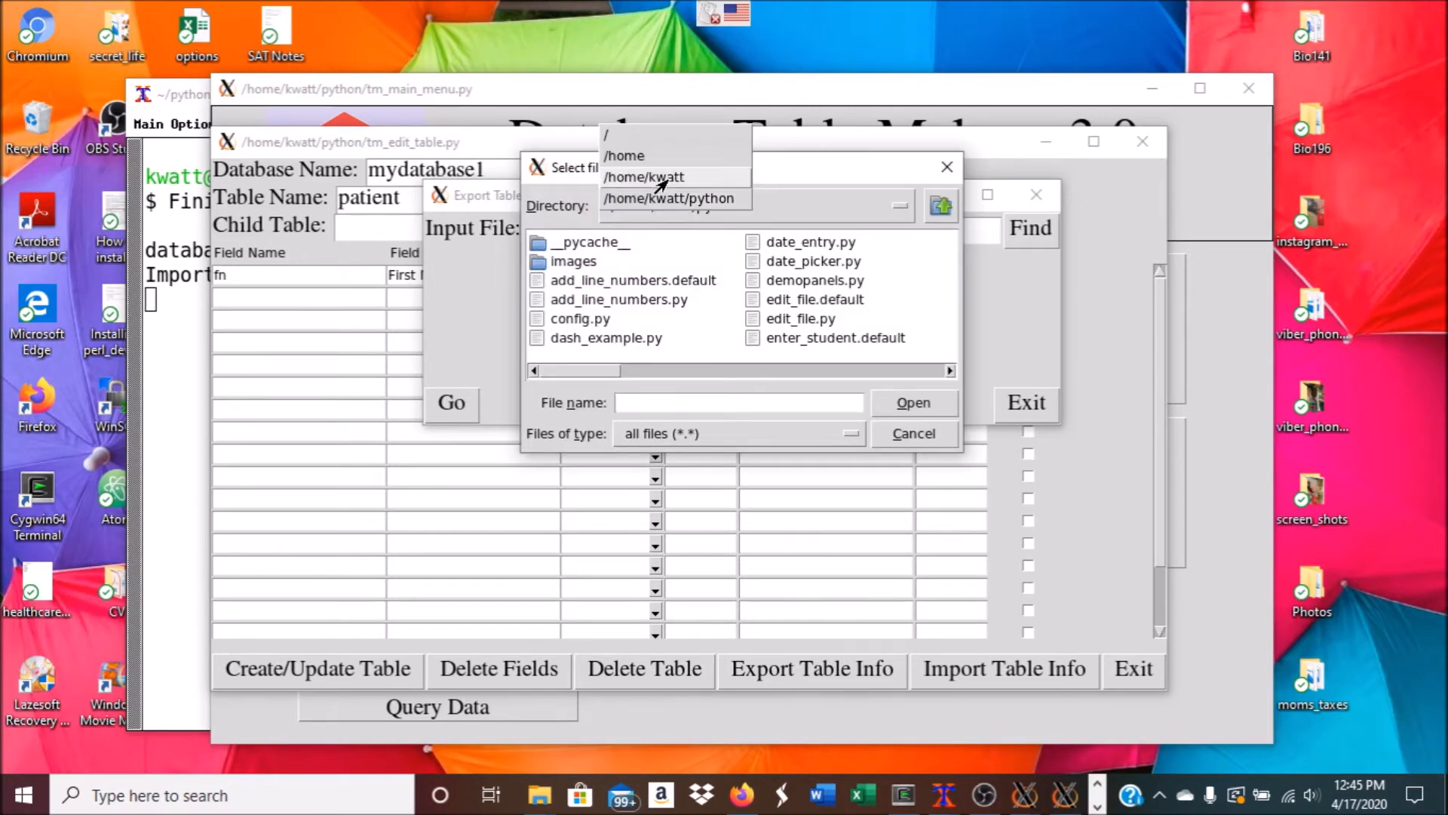
{"action": "left_click", "coordinate": [665, 175]}
{"action": "double_click", "coordinate": [863, 241]}
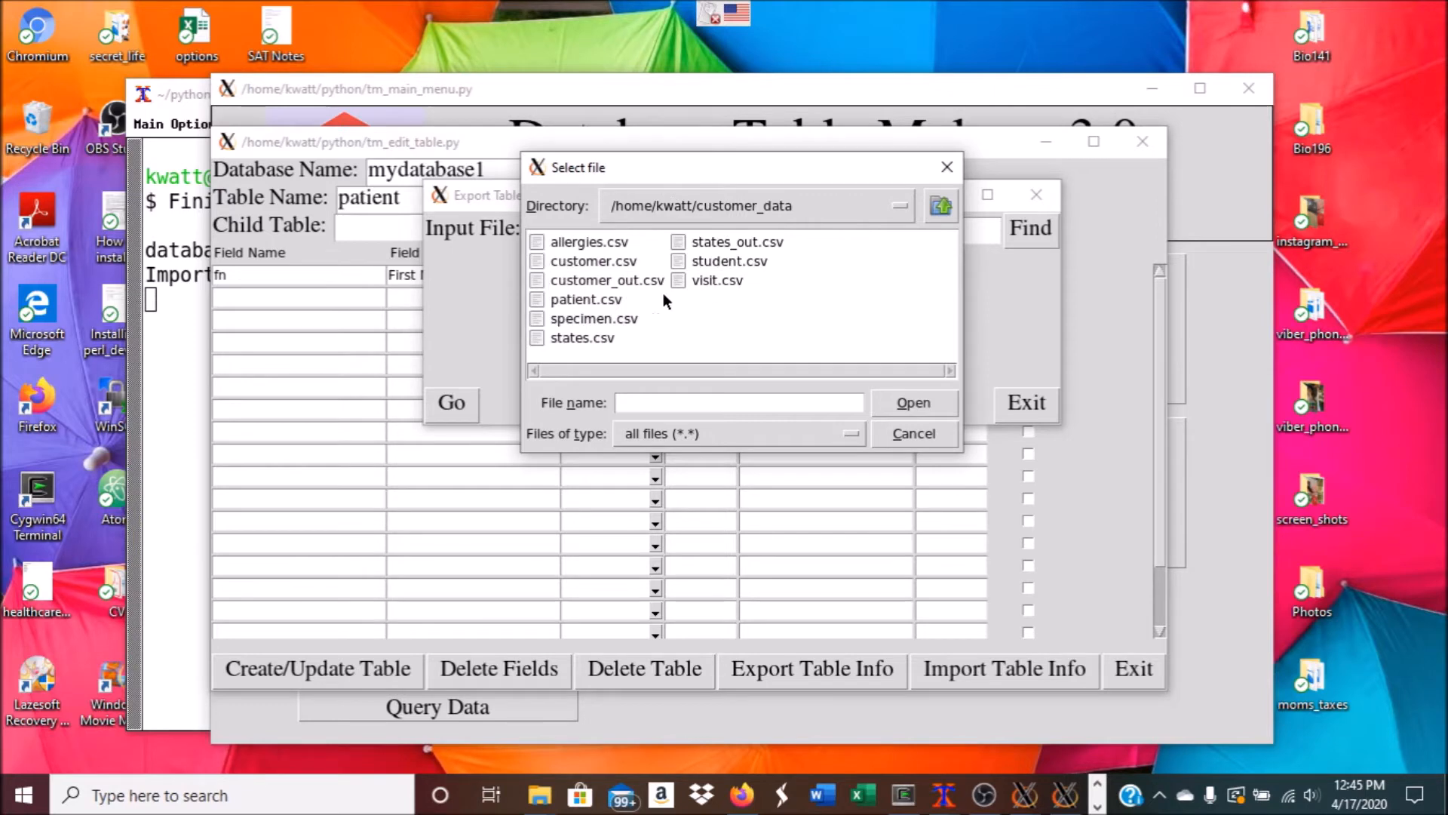
{"action": "left_click", "coordinate": [597, 301]}
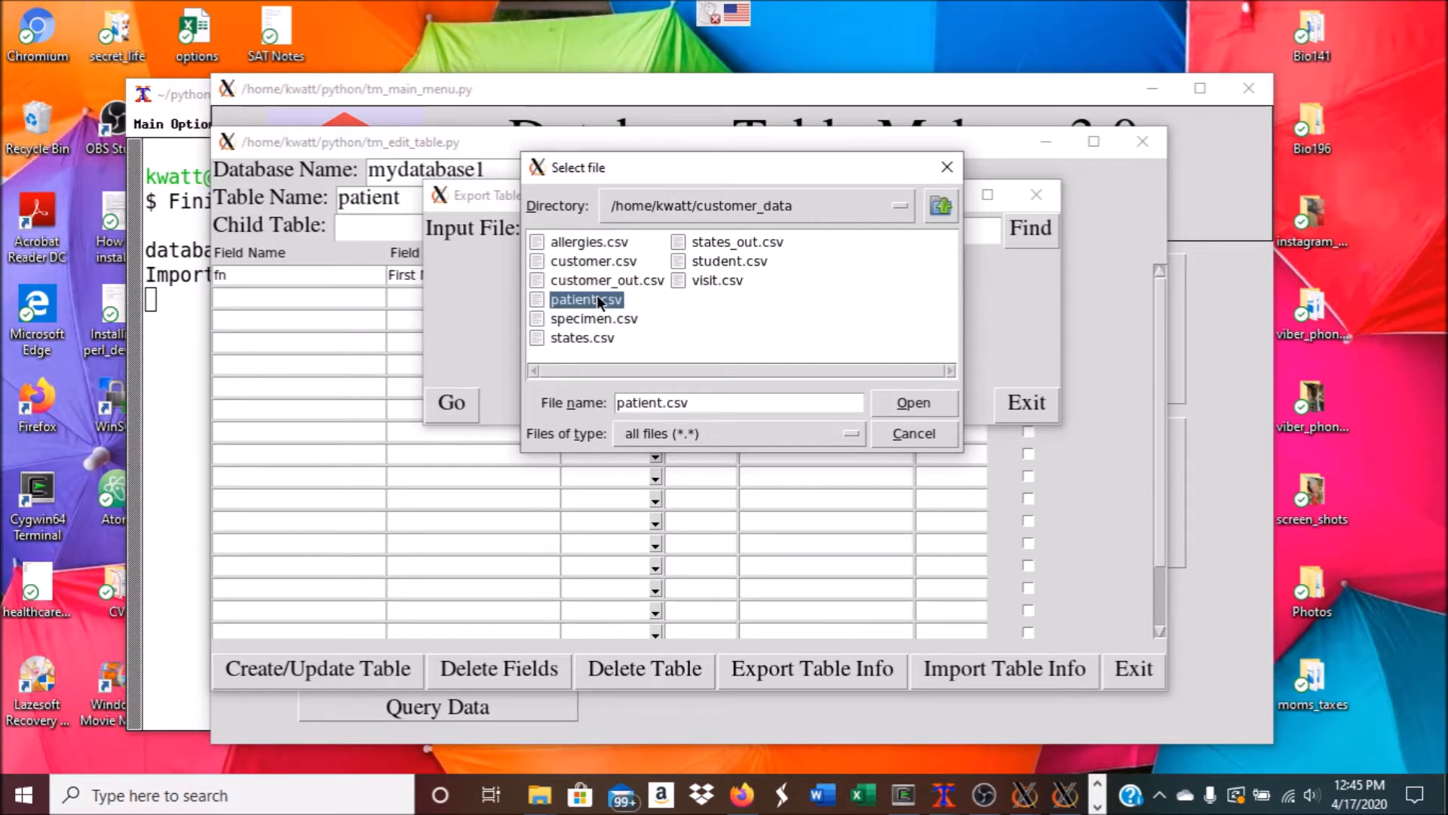
{"action": "left_click", "coordinate": [912, 401]}
Preview patient.csv, import its field definitions and create the patient table
{"action": "left_click", "coordinate": [731, 402]}
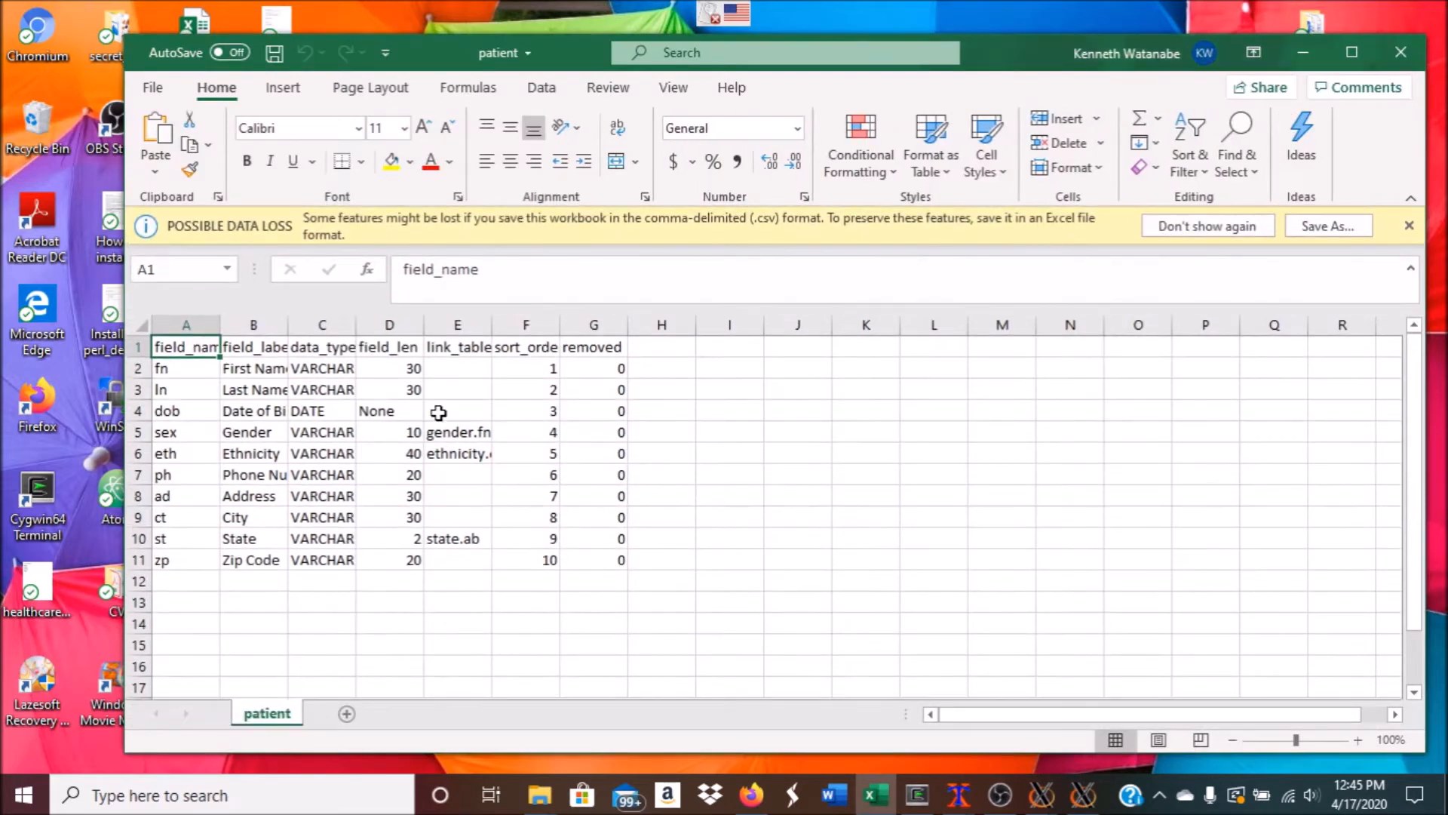
{"action": "left_click", "coordinate": [1401, 52]}
{"action": "left_click", "coordinate": [456, 402]}
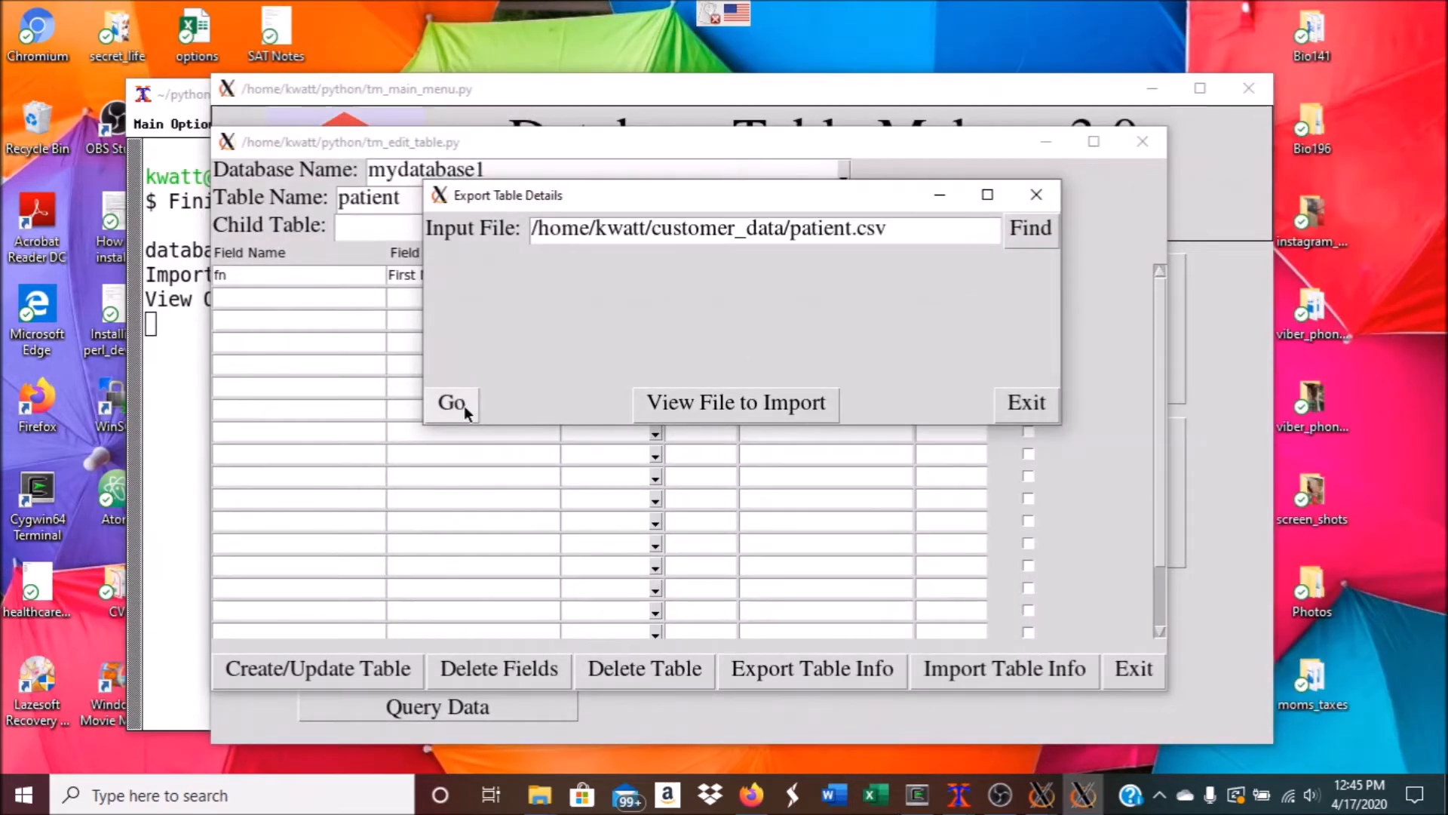
{"action": "left_click", "coordinate": [779, 355]}
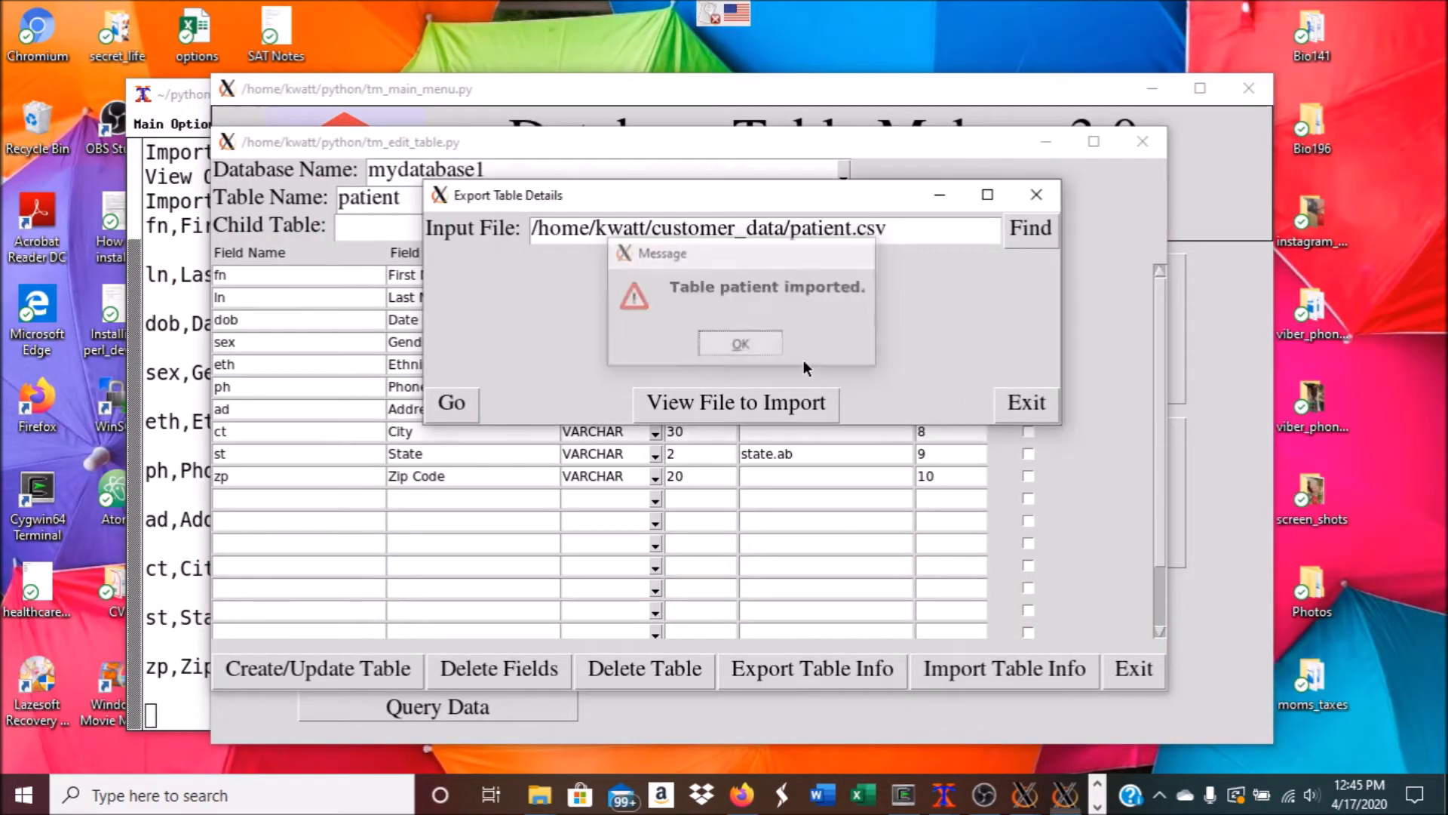
{"action": "left_click", "coordinate": [1027, 402]}
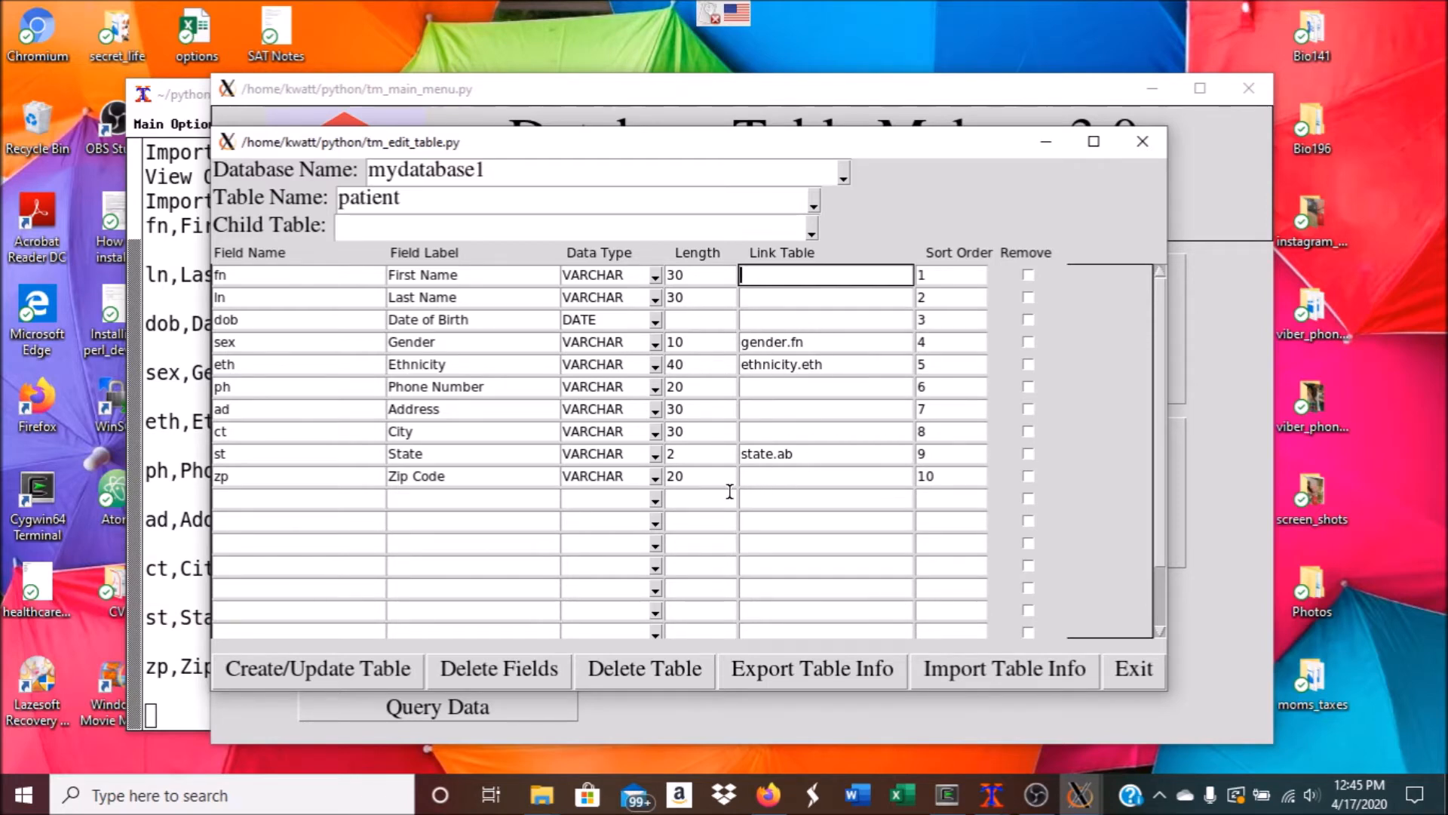
{"action": "left_click", "coordinate": [321, 670]}
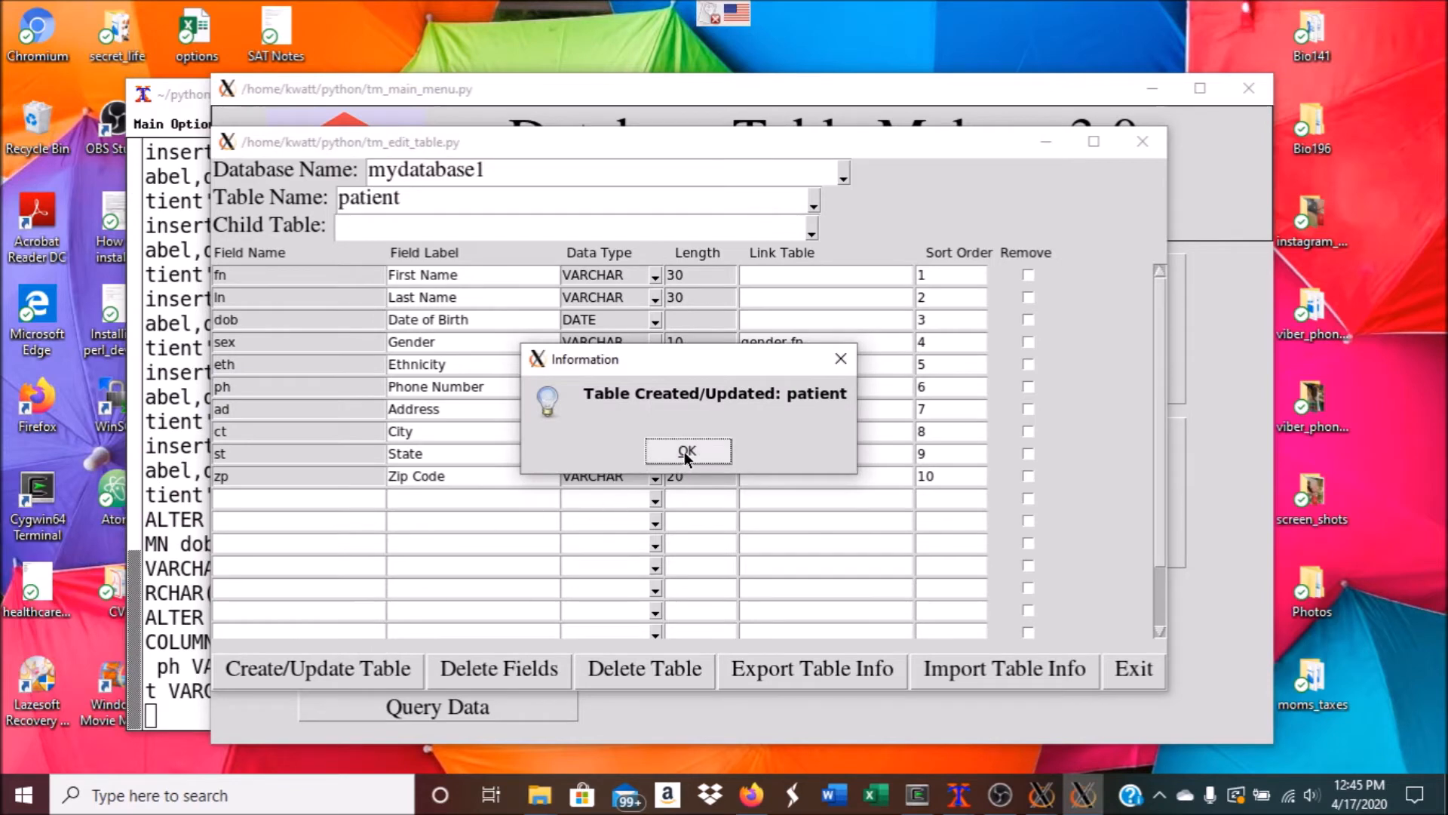
{"action": "left_click", "coordinate": [685, 451]}
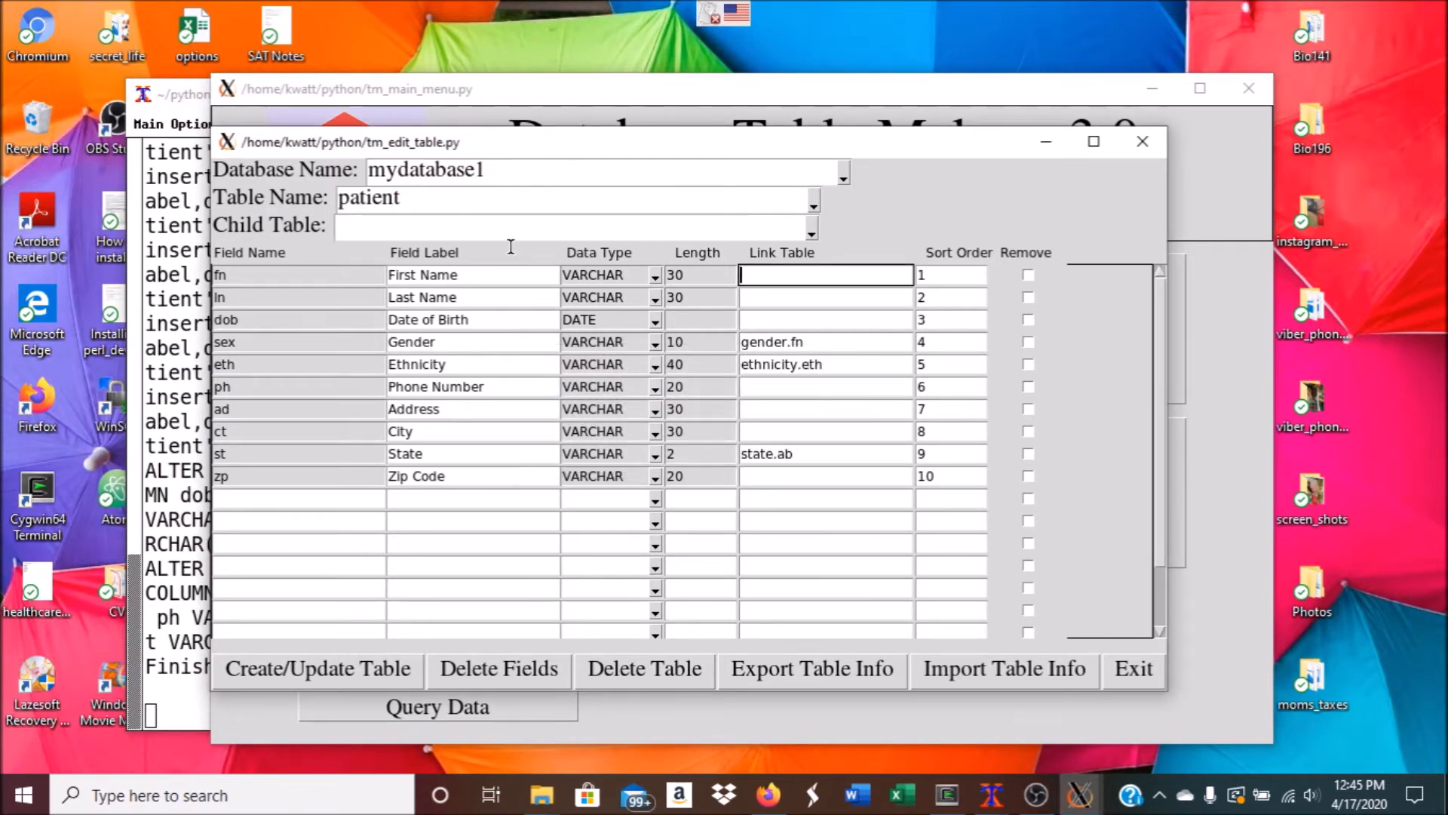
Name the child table 'visit' and choose visit.csv as the import file
{"action": "left_click", "coordinate": [493, 230]}
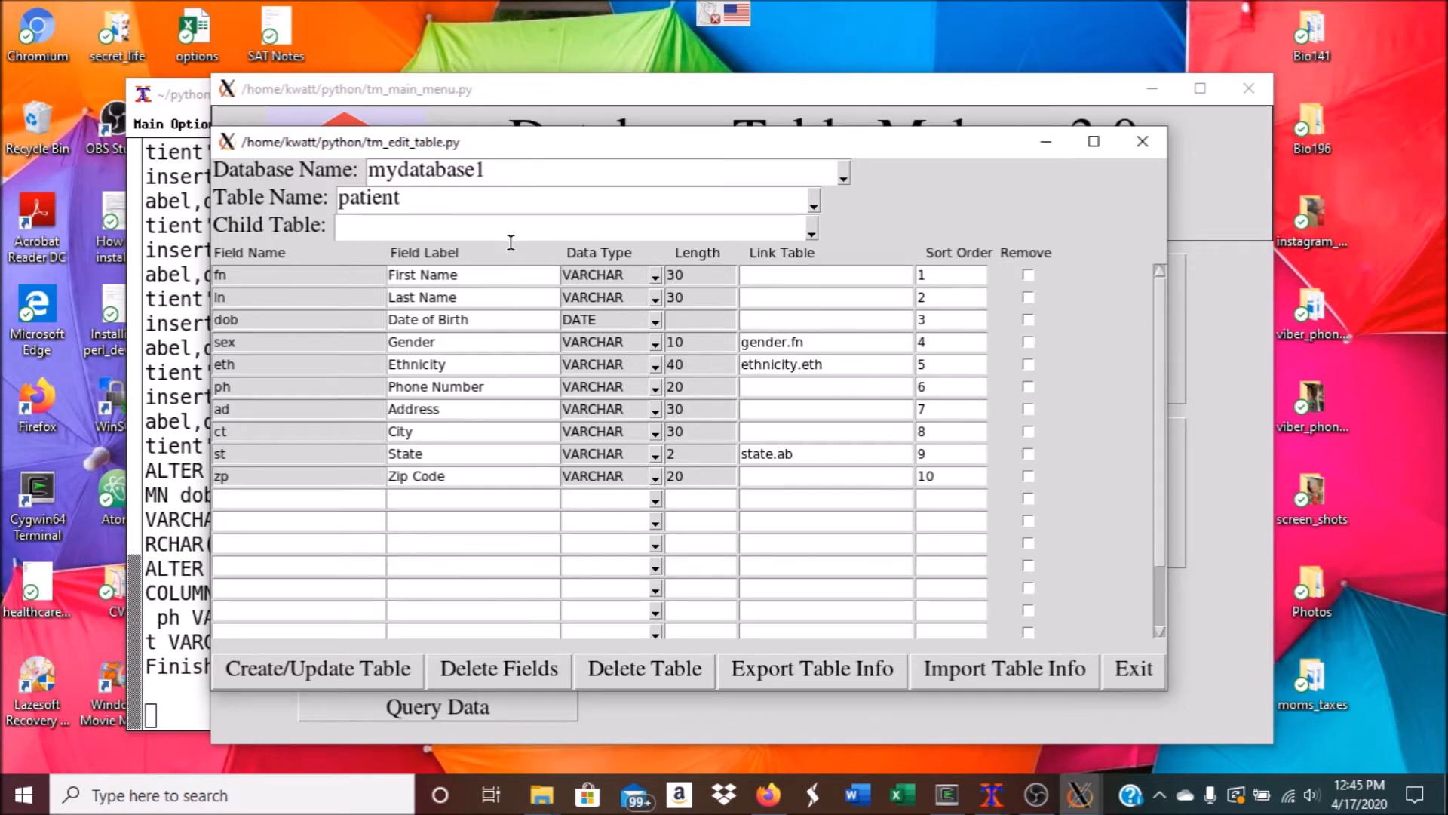
{"action": "type", "text": "visit"}
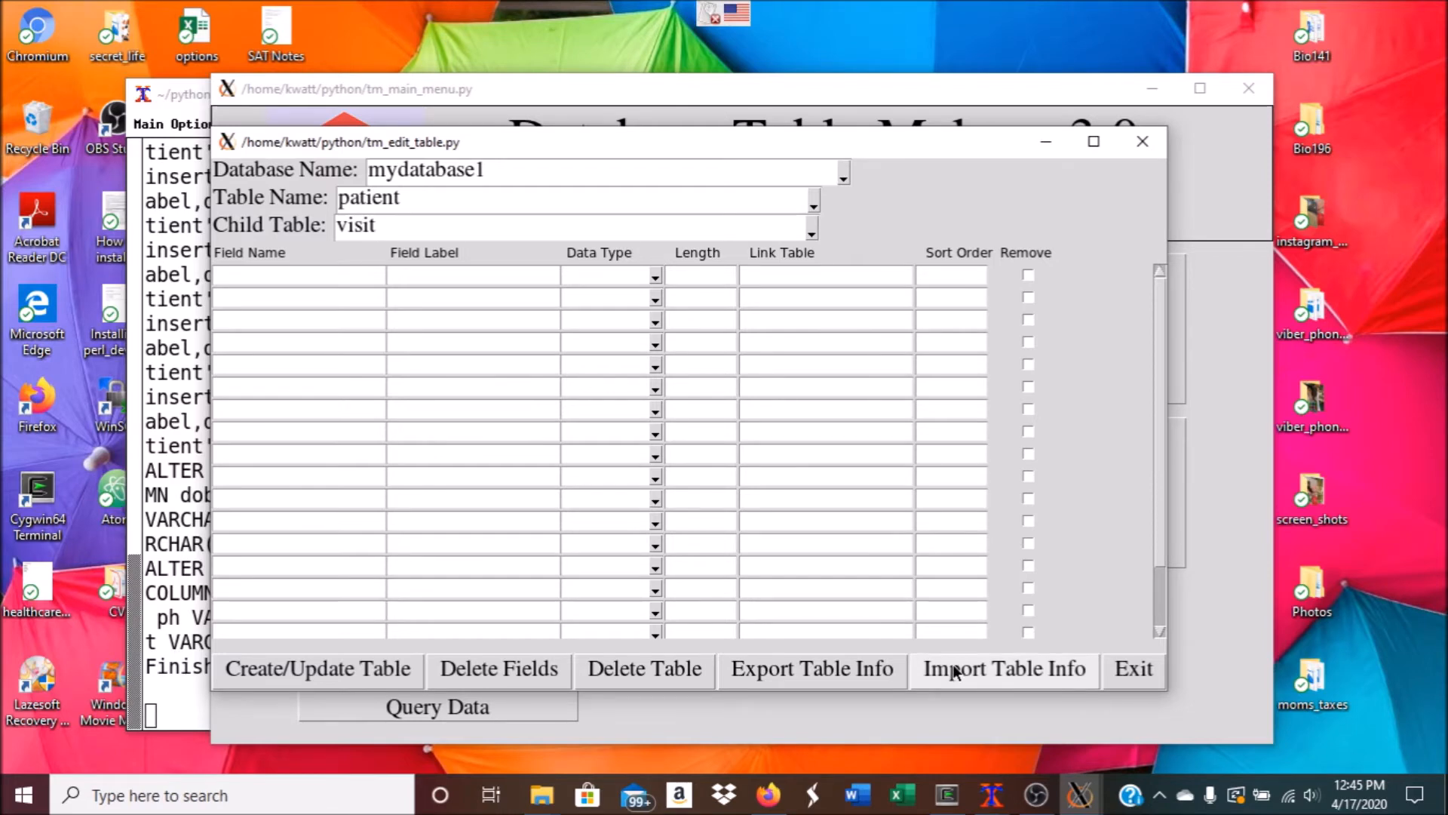
{"action": "left_click", "coordinate": [954, 671]}
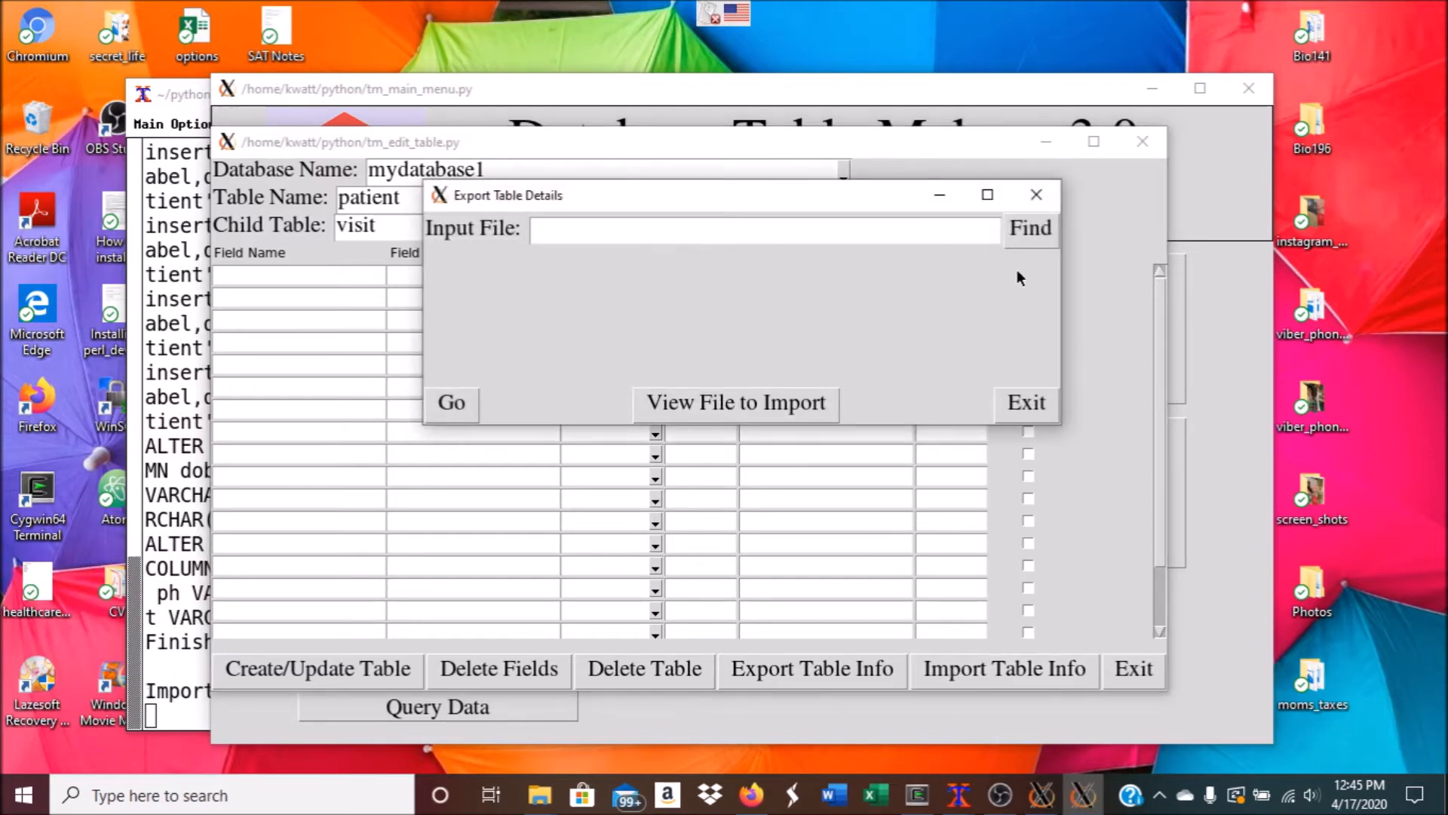
{"action": "left_click", "coordinate": [1020, 232]}
{"action": "left_click", "coordinate": [709, 278]}
{"action": "left_click", "coordinate": [921, 406]}
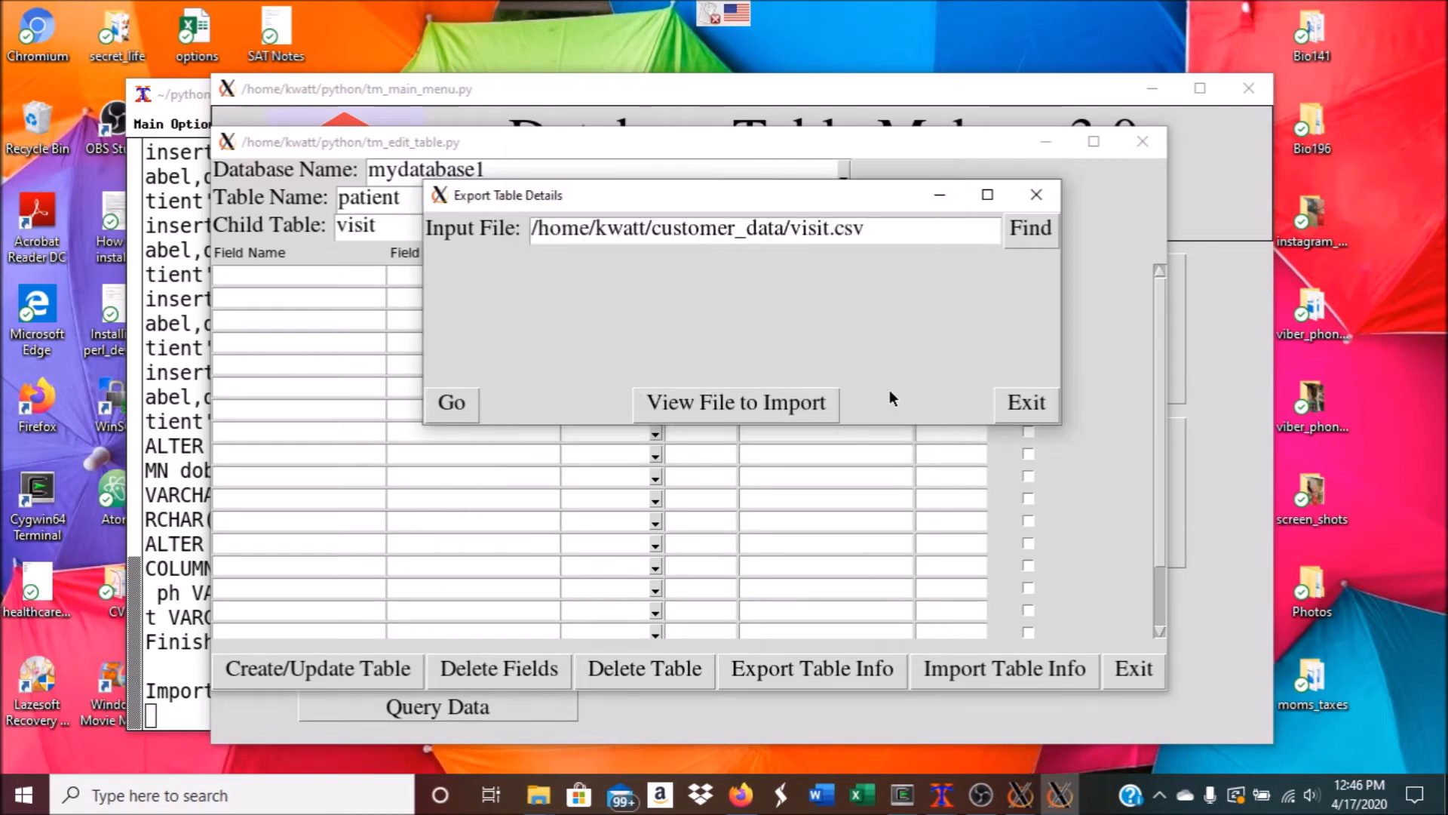
Import the visit fields (vd, vt, notes, wt, bp) and create the visit table
{"action": "left_click", "coordinate": [458, 412]}
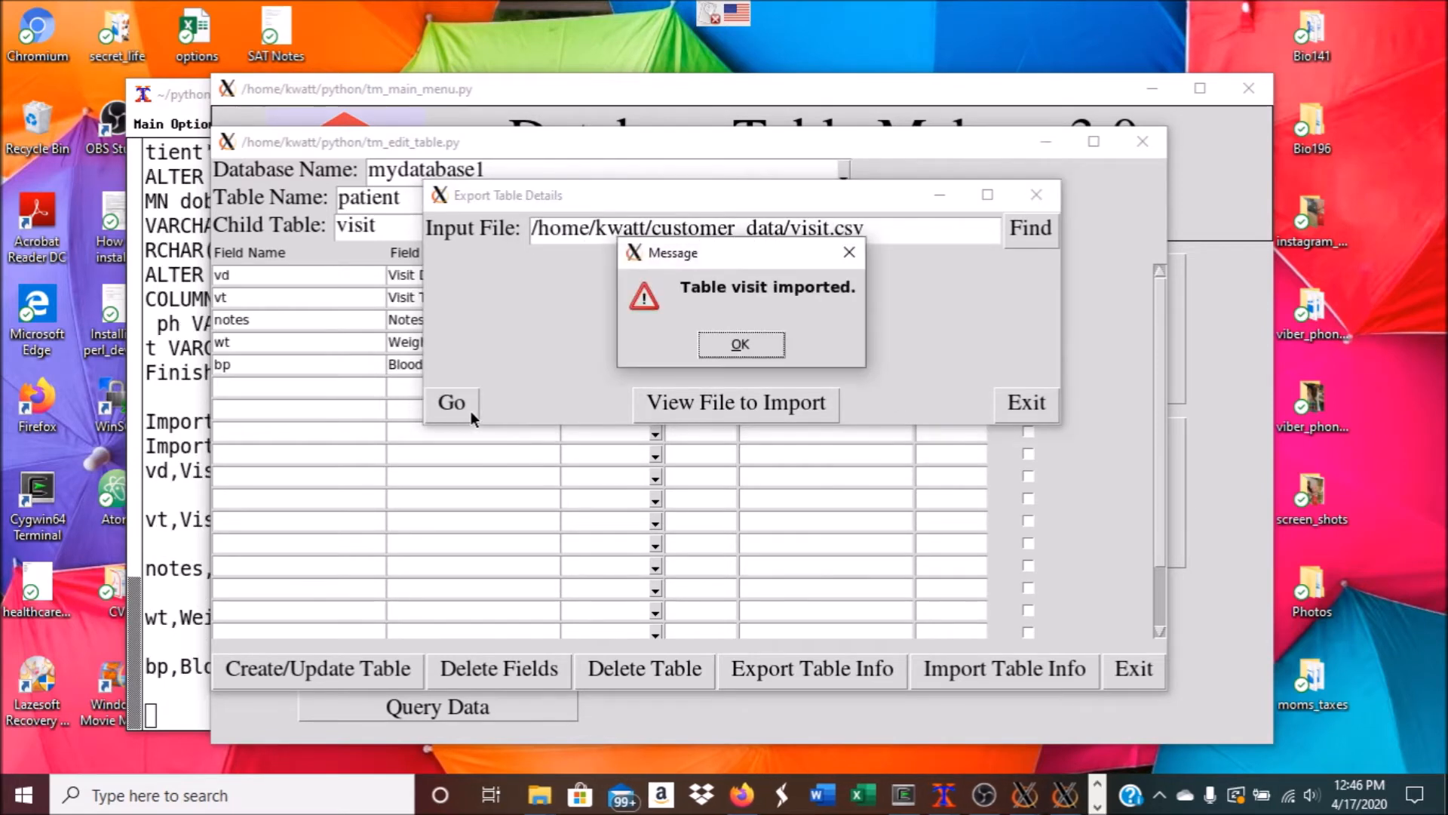
{"action": "left_click", "coordinate": [736, 345]}
{"action": "left_click", "coordinate": [1007, 402]}
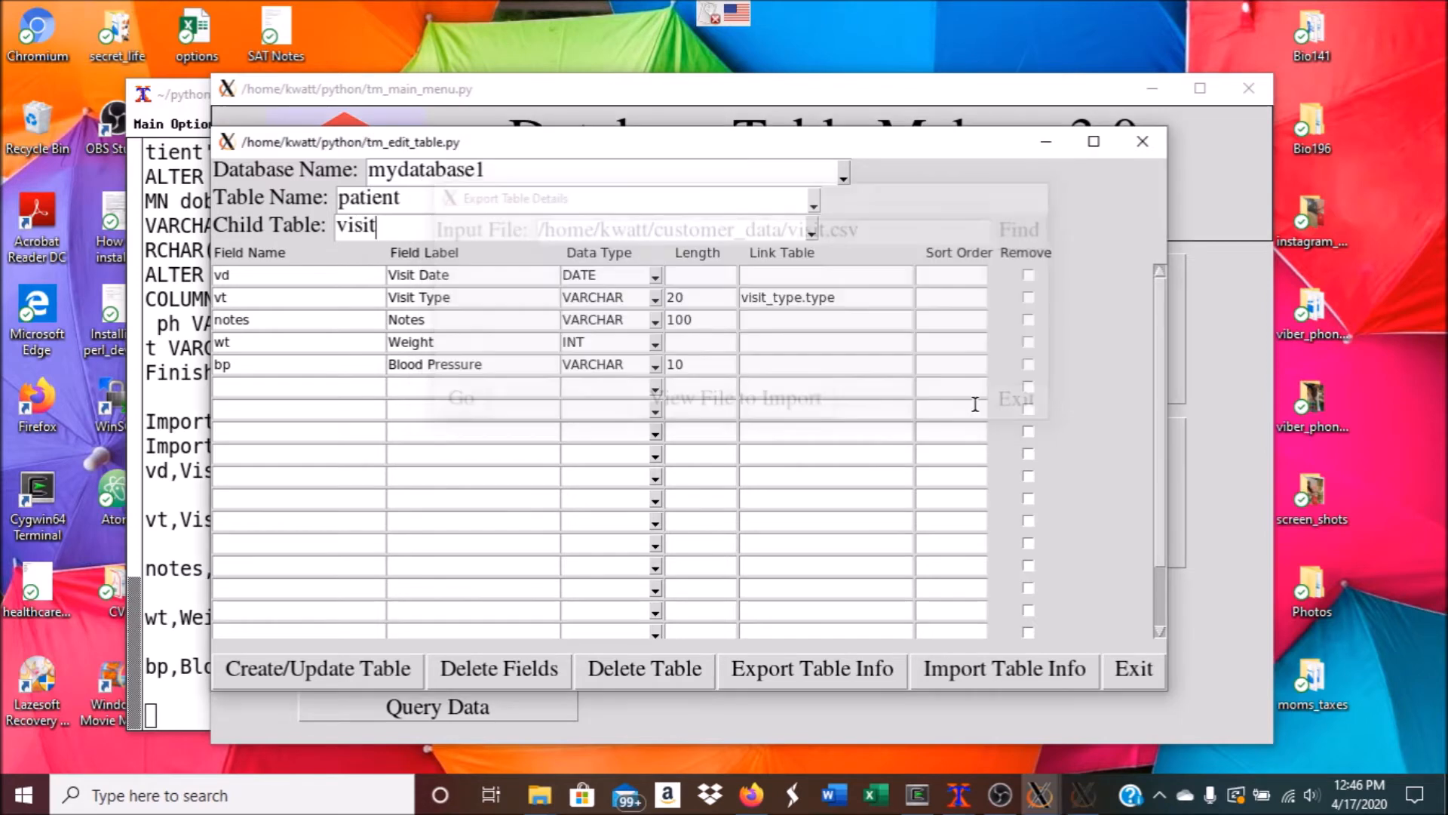
{"action": "left_click", "coordinate": [354, 673]}
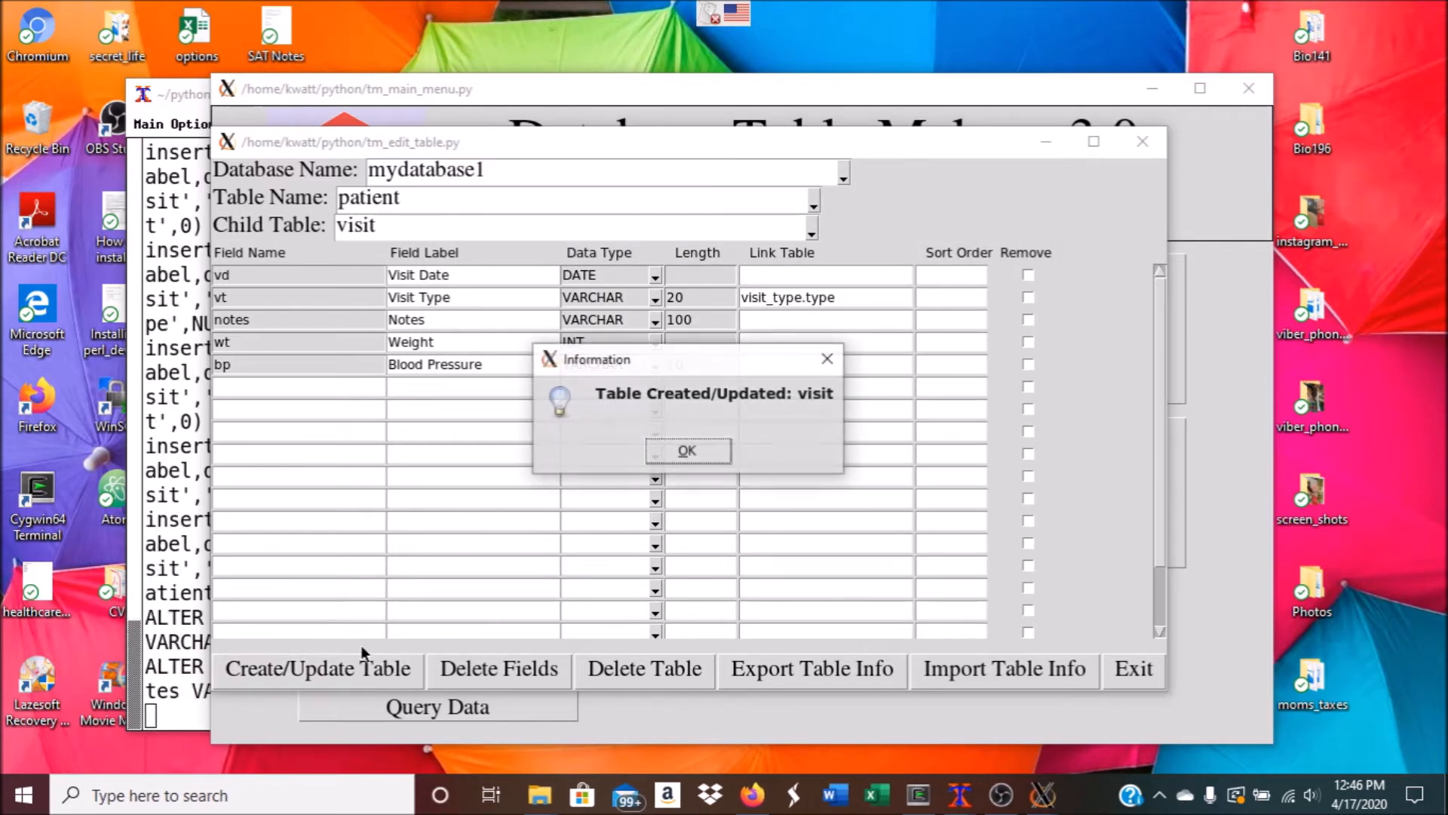
{"action": "left_click", "coordinate": [700, 454]}
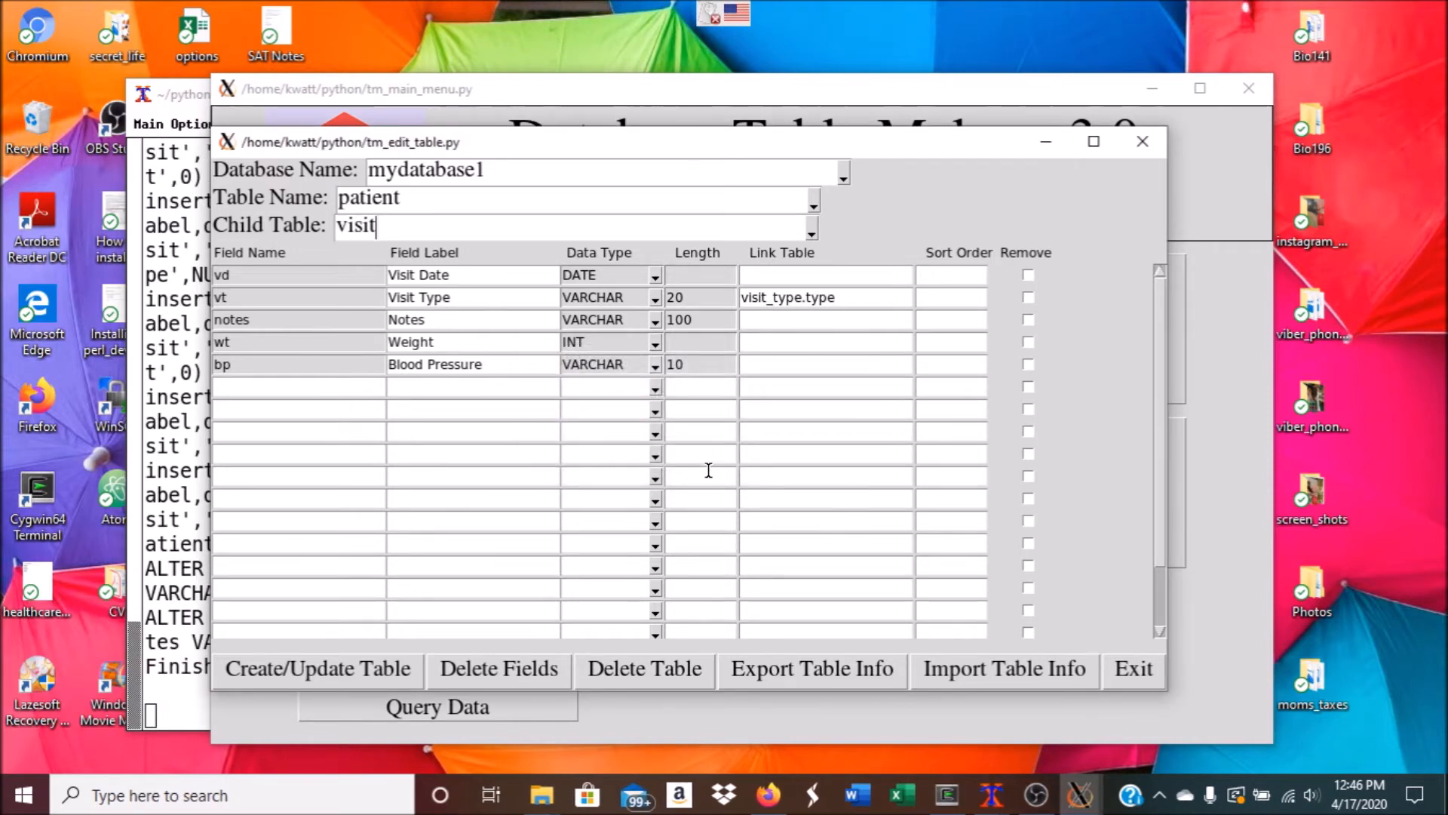
Set table name to visit with child table 'specimen' and choose specimen.csv to import
{"action": "left_click_drag", "start_coordinate": [441, 198], "coordinate": [294, 198]}
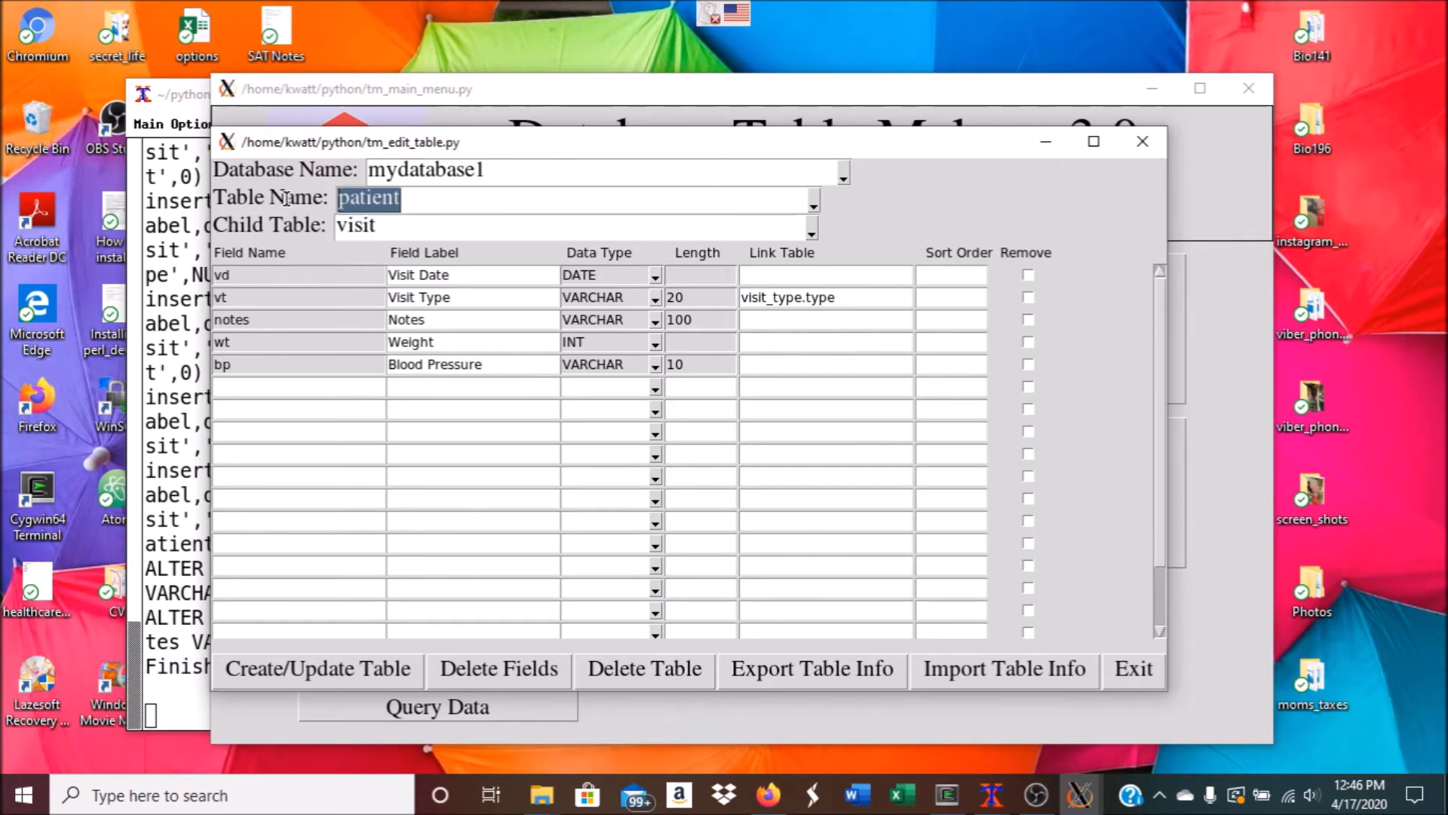
{"action": "type", "text": "visitspeci,en"}
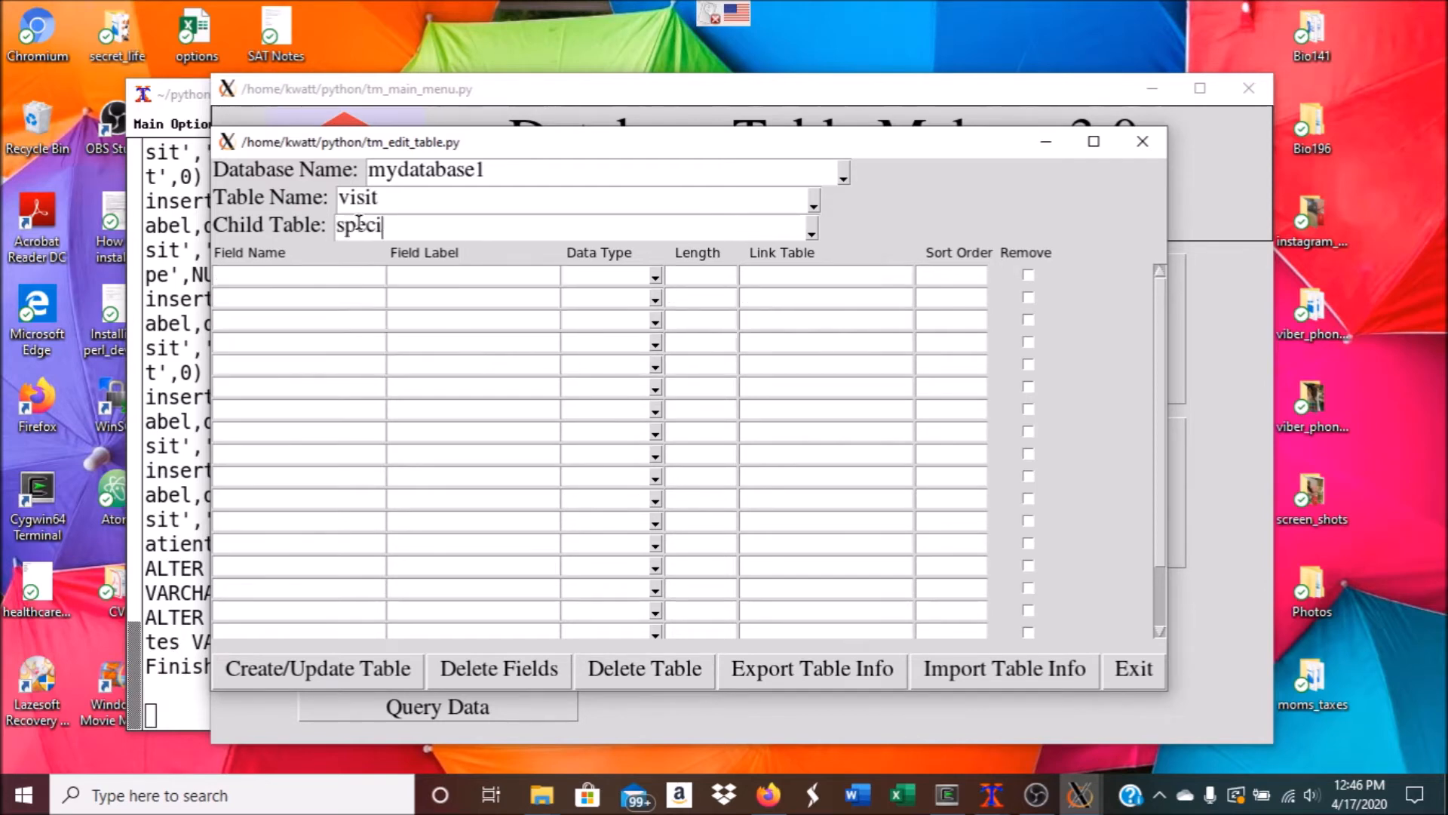
{"action": "key", "text": "BackSpace"}
{"action": "key", "text": "BackSpace"}
{"action": "key", "text": "BackSpace"}
{"action": "type", "text": "men"}
{"action": "left_click", "coordinate": [962, 667]}
{"action": "left_click", "coordinate": [1024, 231]}
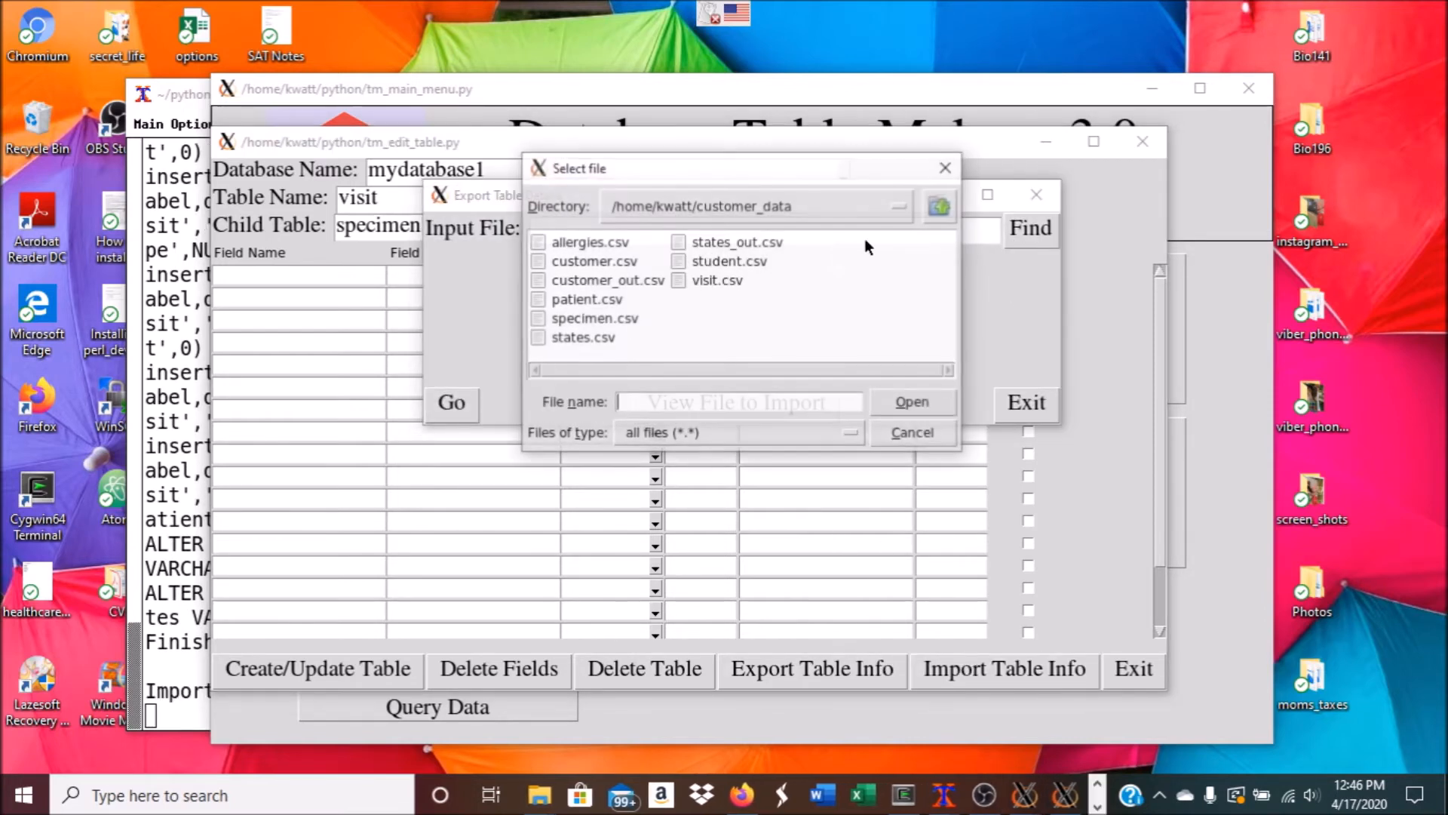
{"action": "left_click", "coordinate": [600, 317]}
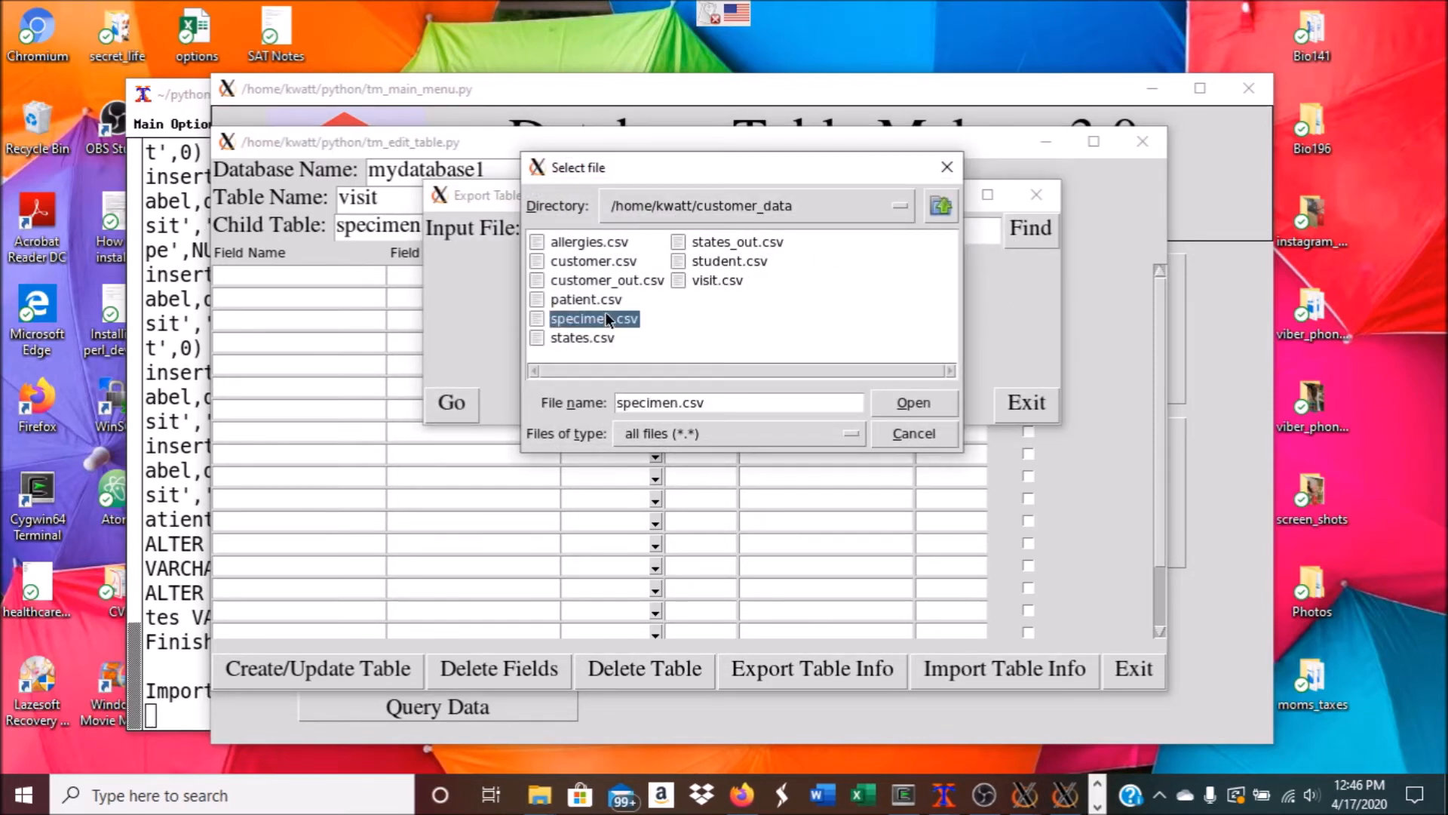
{"action": "left_click", "coordinate": [914, 402]}
Import the specimen fields (st, cd, qt, unit, col) and create the specimen table
{"action": "left_click", "coordinate": [453, 403]}
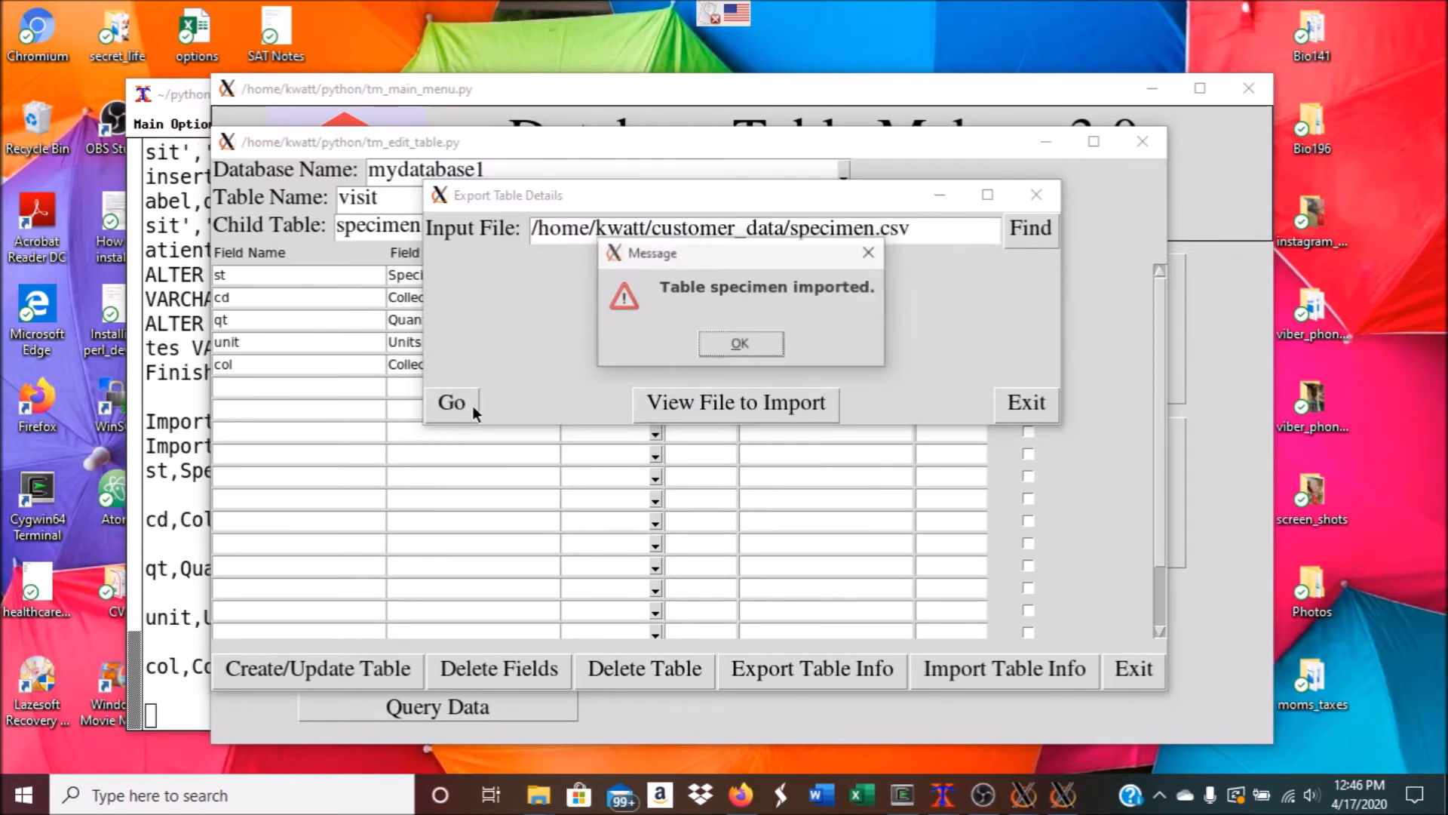
{"action": "left_click", "coordinate": [741, 345]}
{"action": "left_click", "coordinate": [1026, 402]}
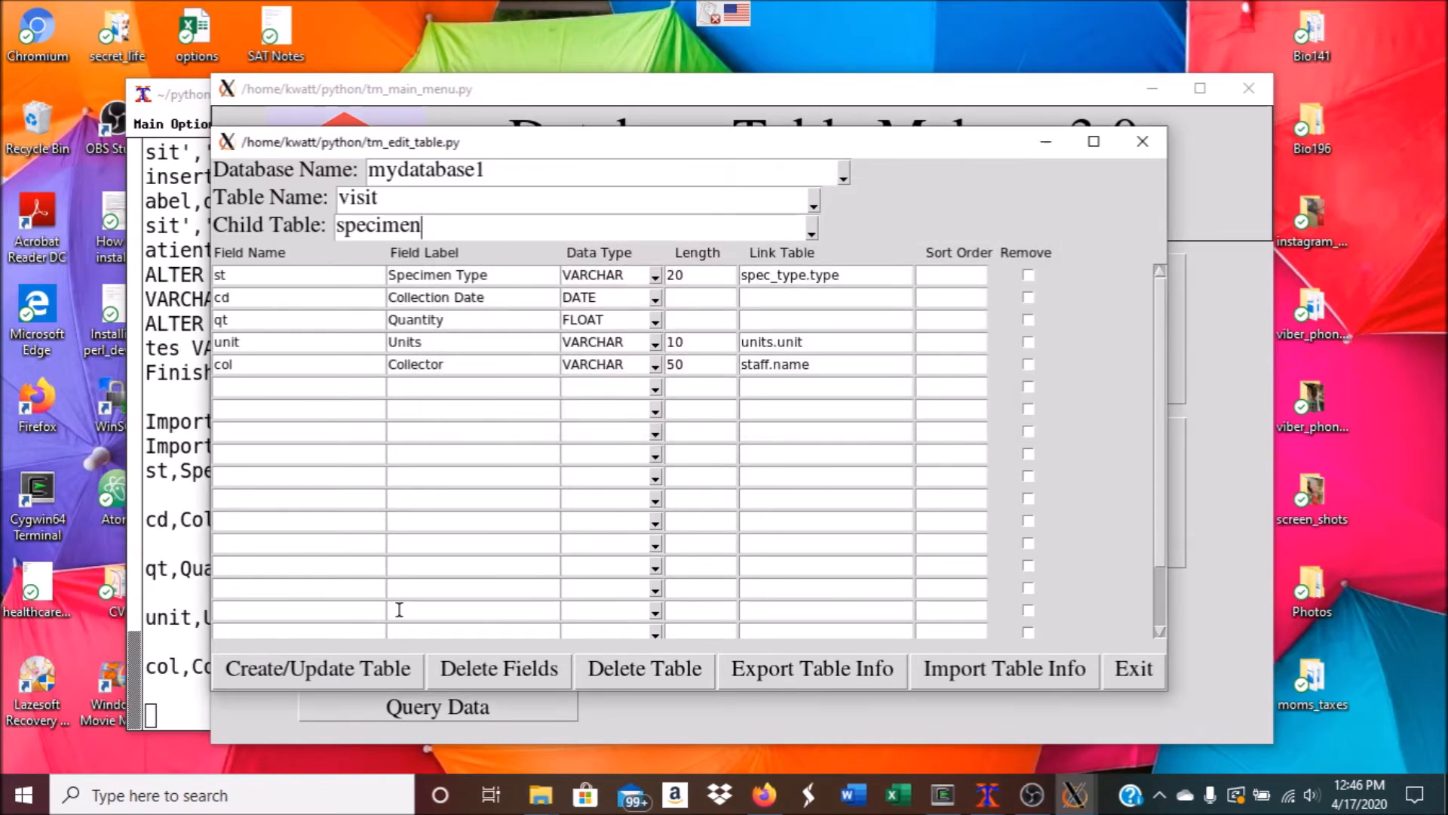
{"action": "left_click", "coordinate": [341, 668]}
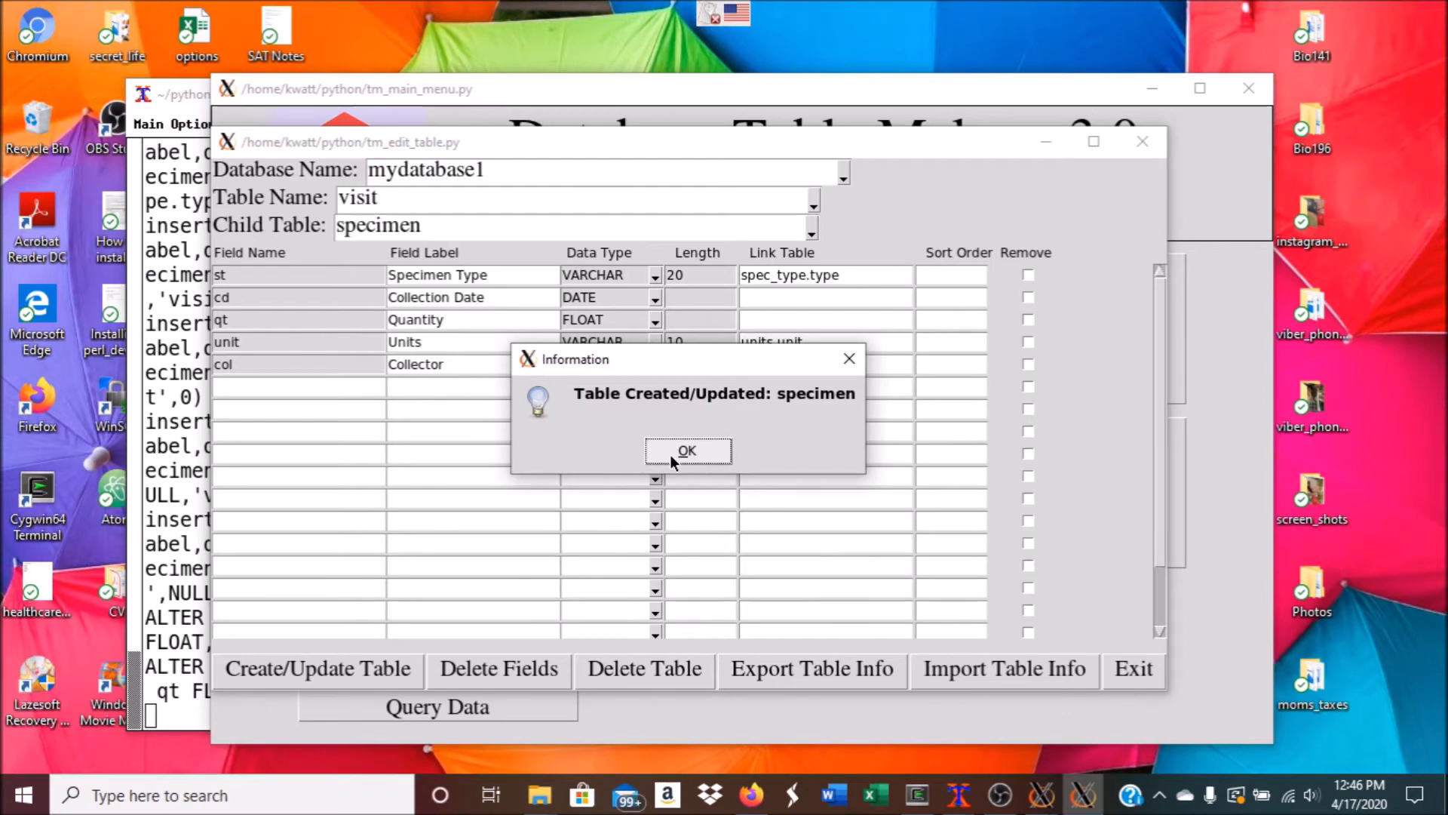
{"action": "left_click", "coordinate": [679, 451]}
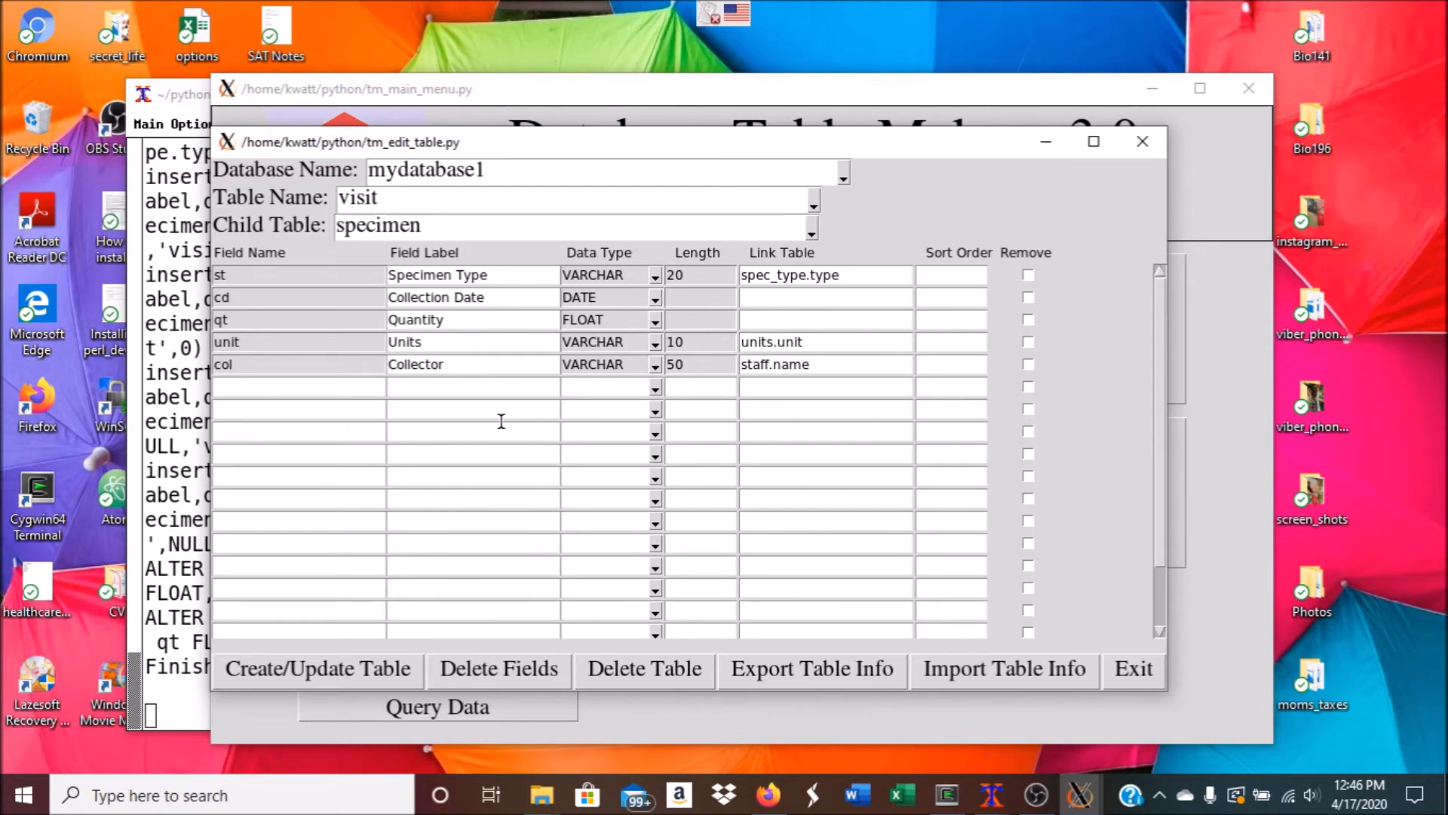
Set table name to patient with child table 'allergies' and choose allergies.csv to import
{"action": "left_click", "coordinate": [813, 200]}
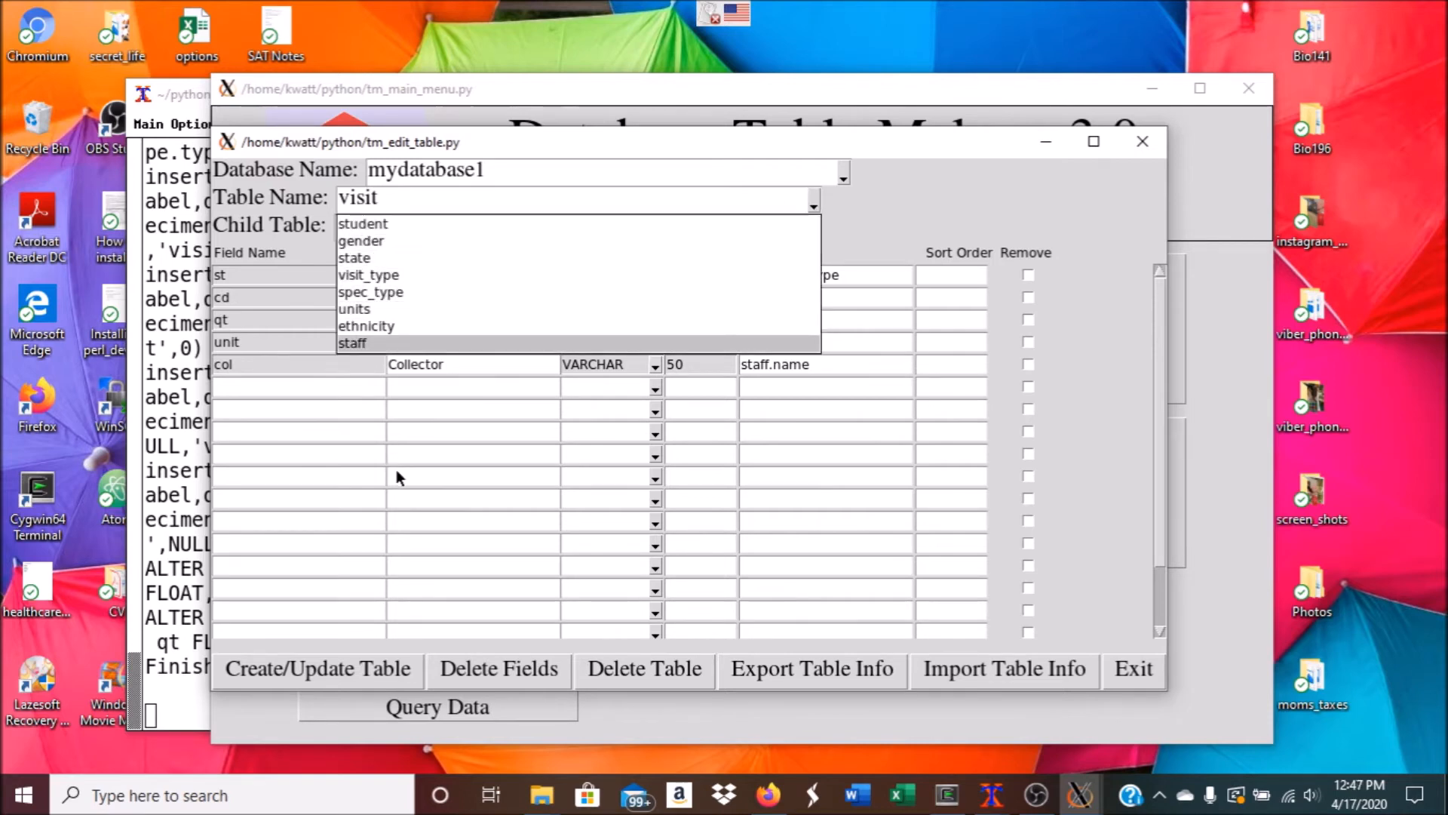
{"action": "left_click", "coordinate": [386, 197]}
{"action": "left_click_drag", "start_coordinate": [386, 198], "coordinate": [172, 192]}
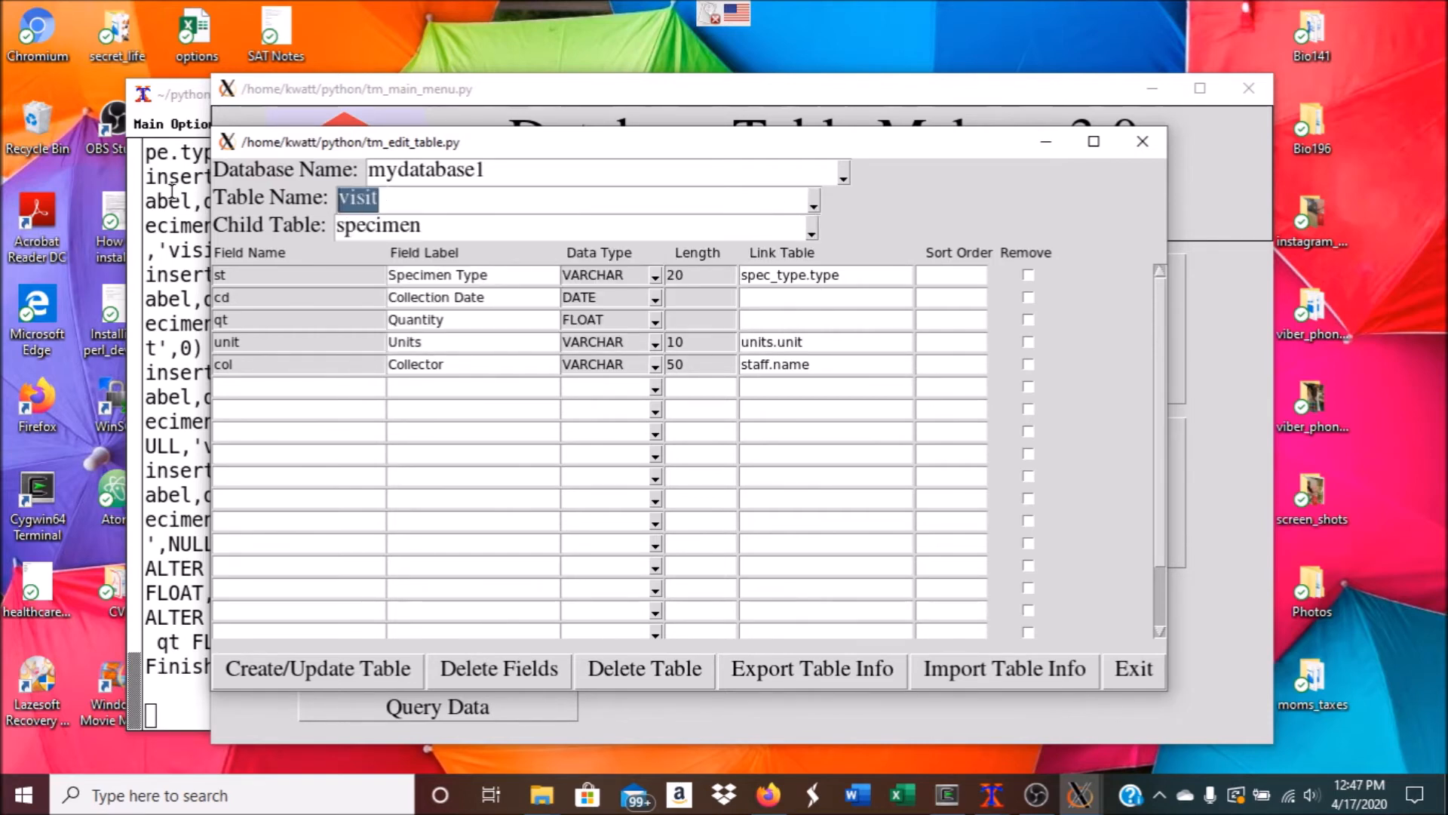
{"action": "type", "text": "patient"}
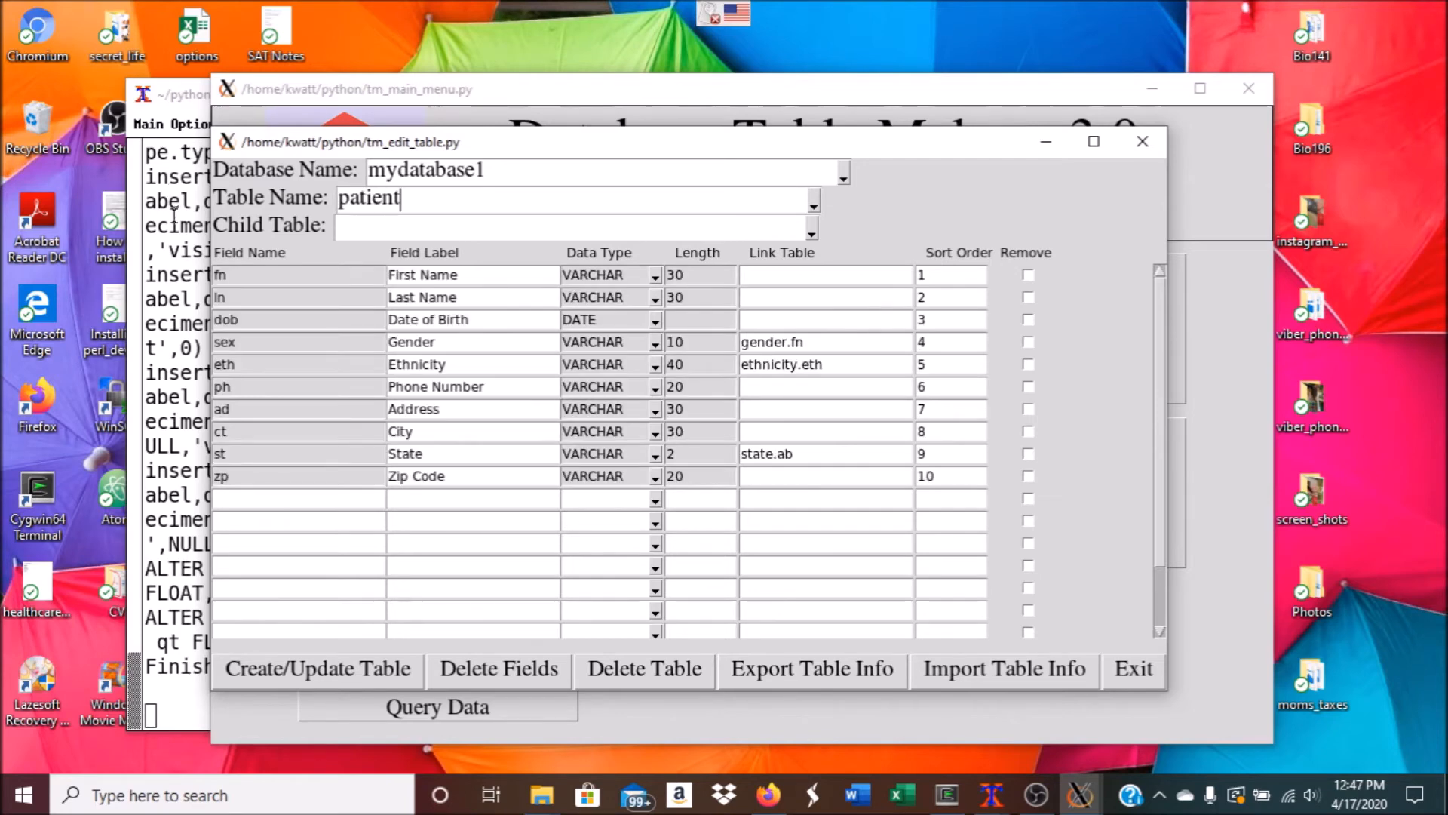
{"action": "type", "text": "a"}
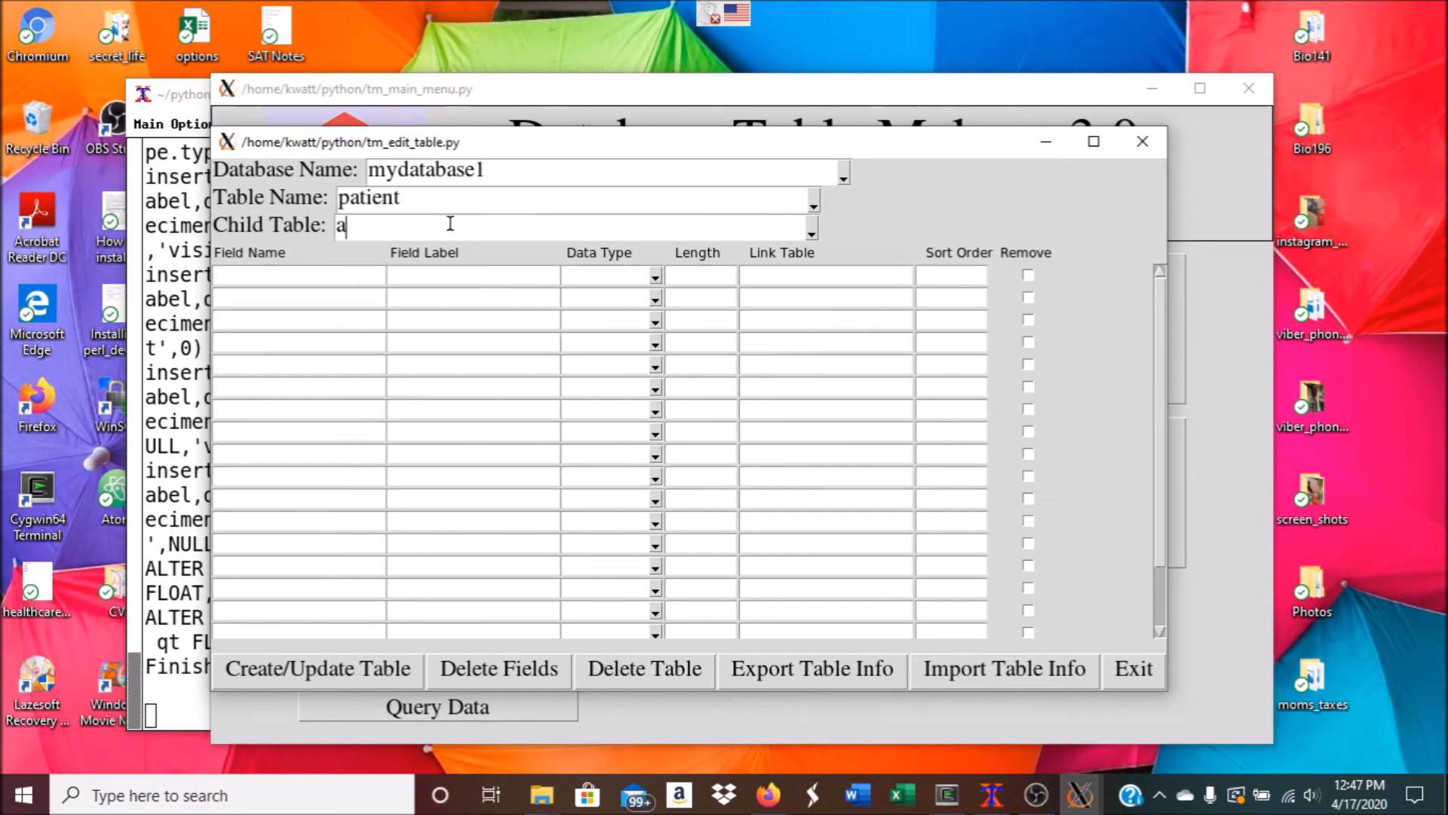
{"action": "type", "text": "llergies"}
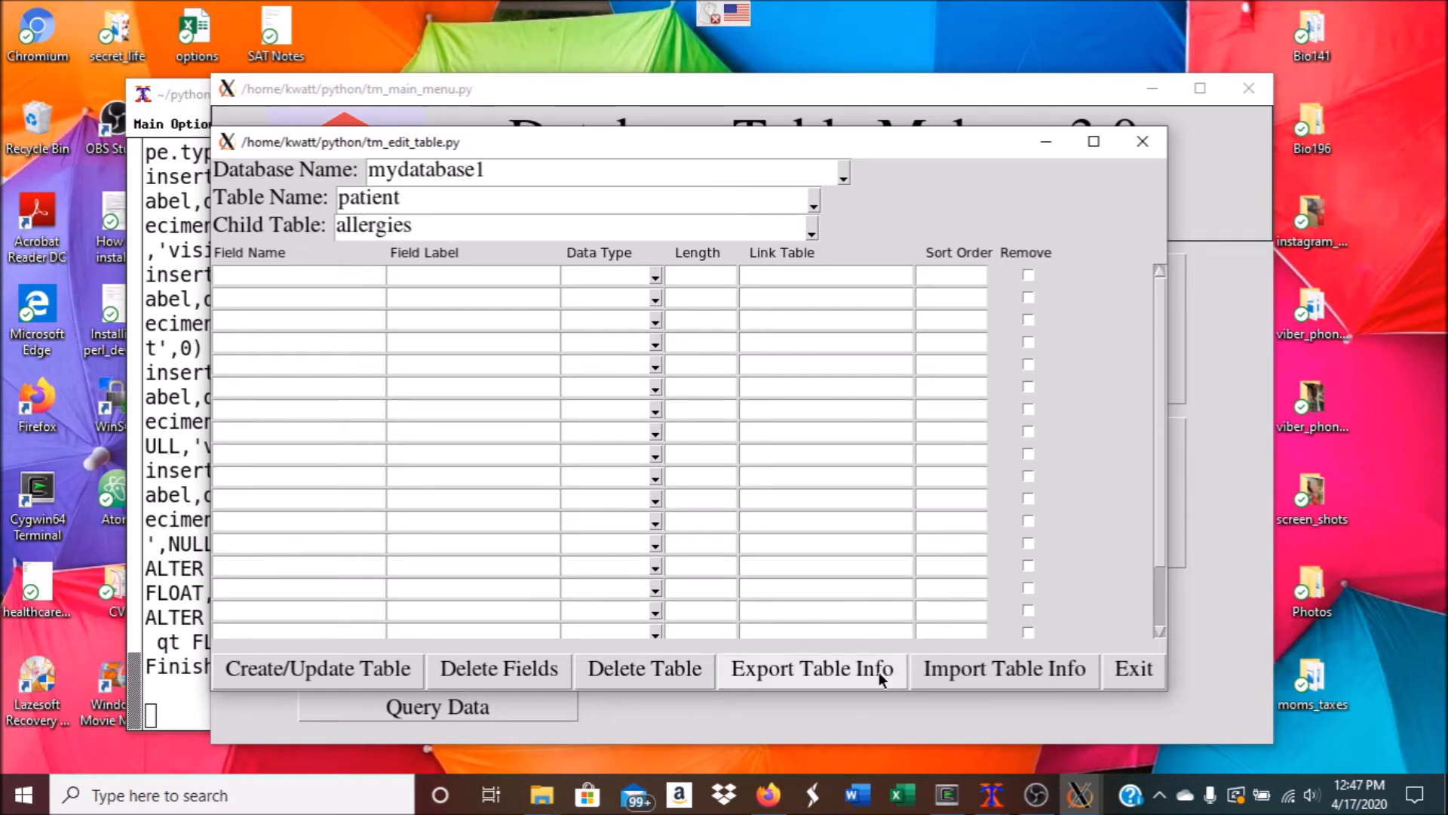
{"action": "left_click", "coordinate": [949, 674]}
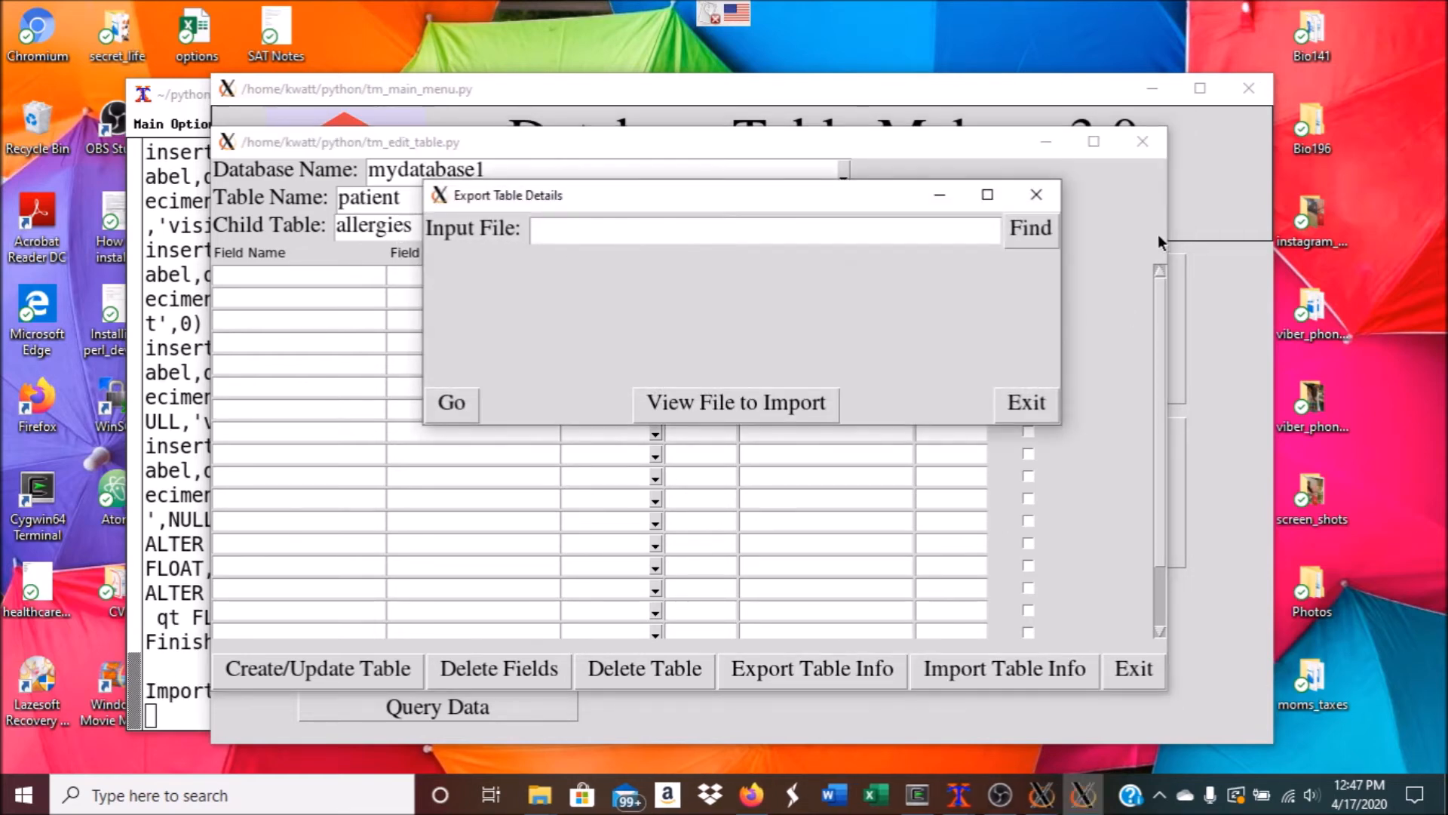
{"action": "left_click", "coordinate": [1023, 227]}
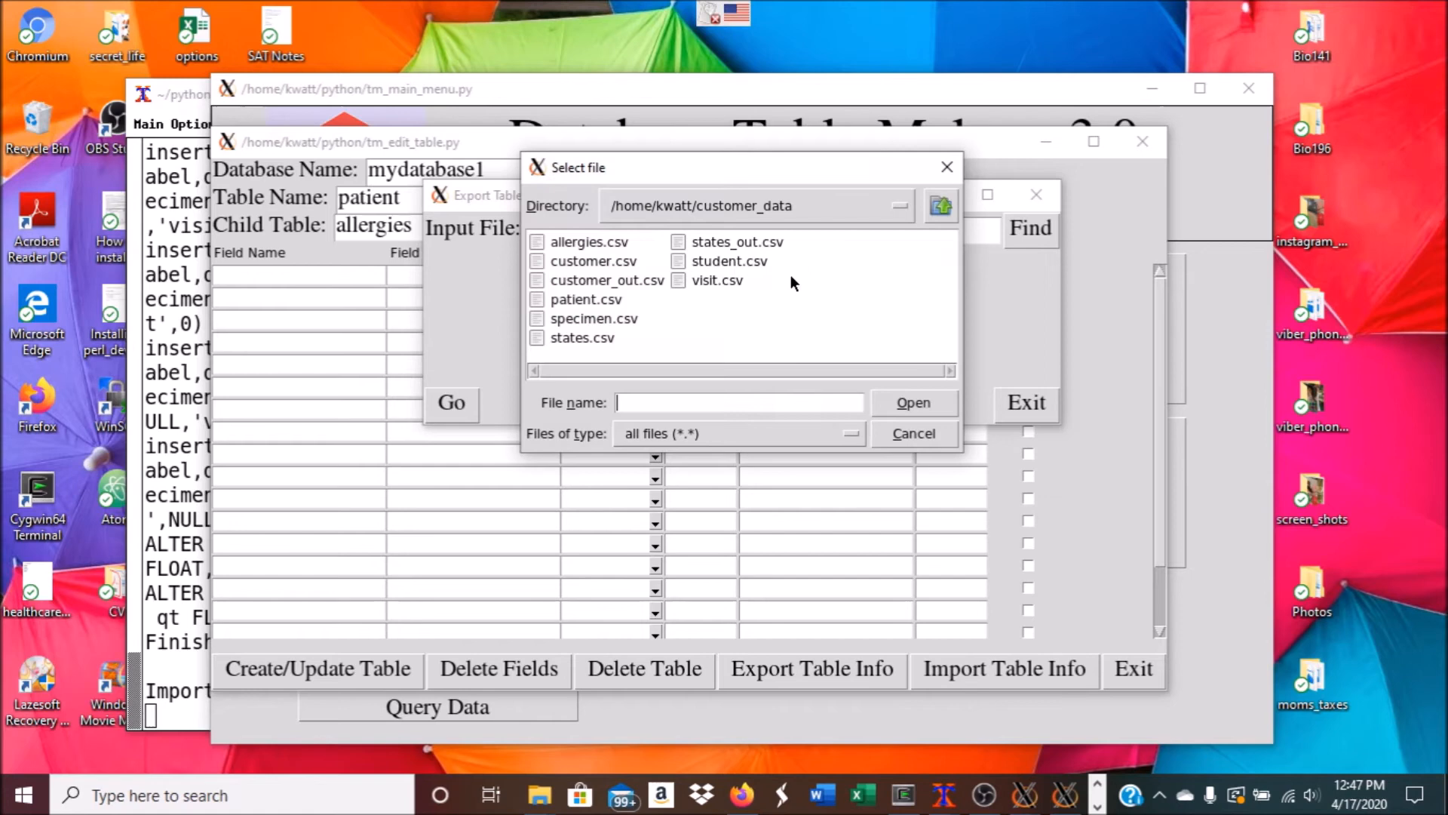
{"action": "left_click", "coordinate": [604, 242]}
{"action": "left_click", "coordinate": [892, 407]}
Import the allergies fields (al, sev, note) and create the allergies table
{"action": "left_click", "coordinate": [452, 402]}
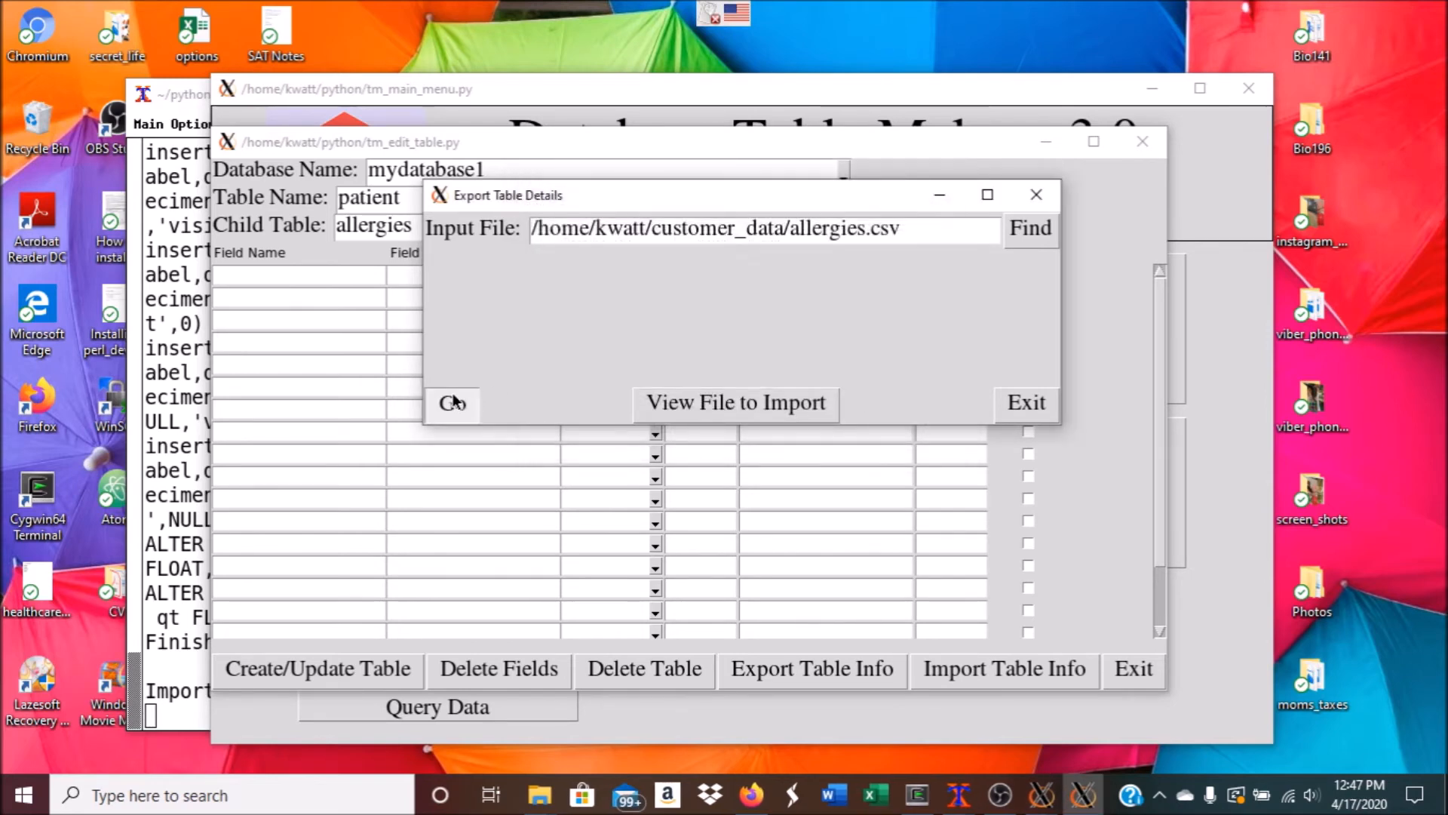
{"action": "left_click", "coordinate": [758, 349]}
{"action": "left_click", "coordinate": [1003, 400]}
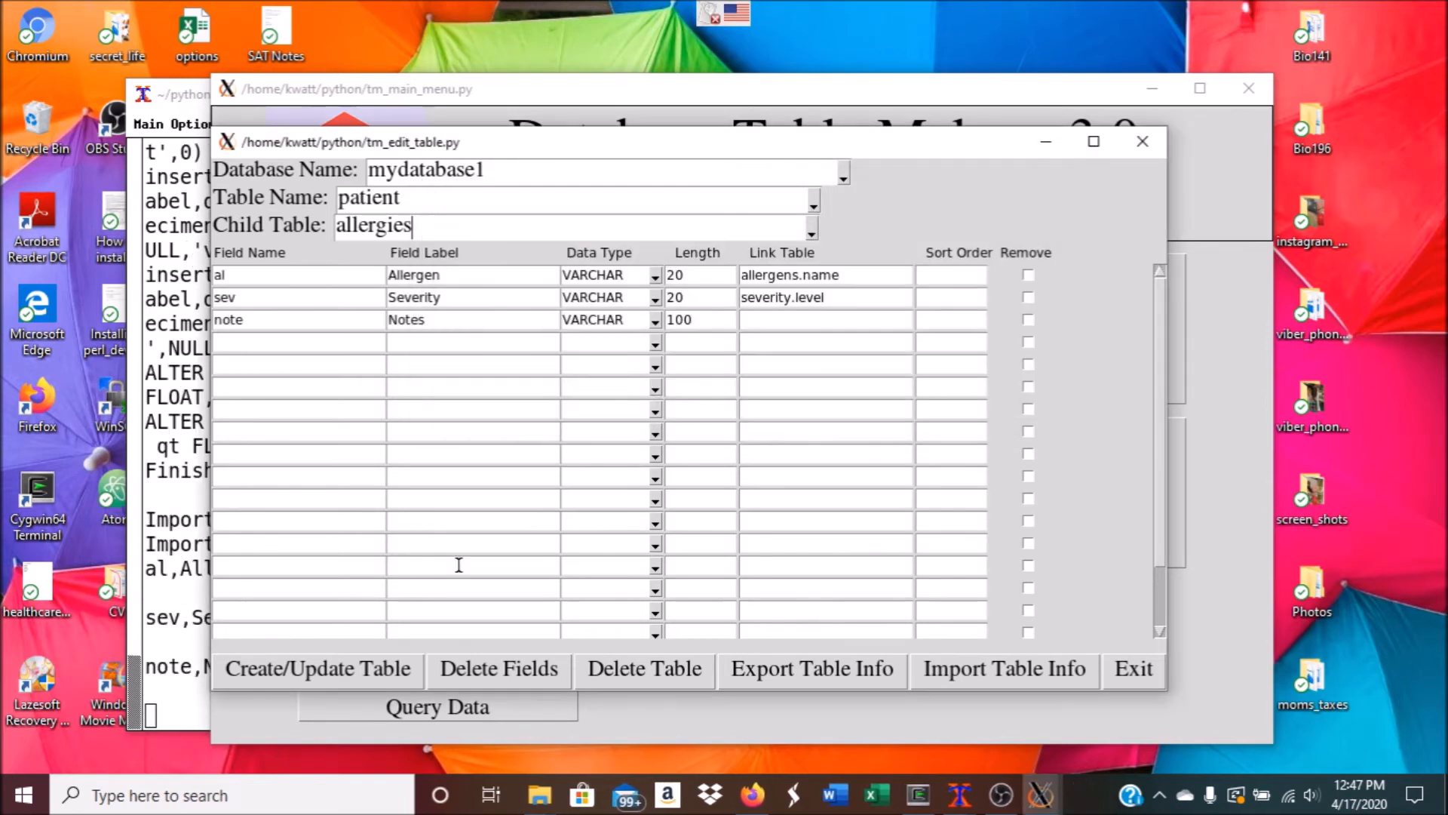
{"action": "left_click", "coordinate": [319, 667]}
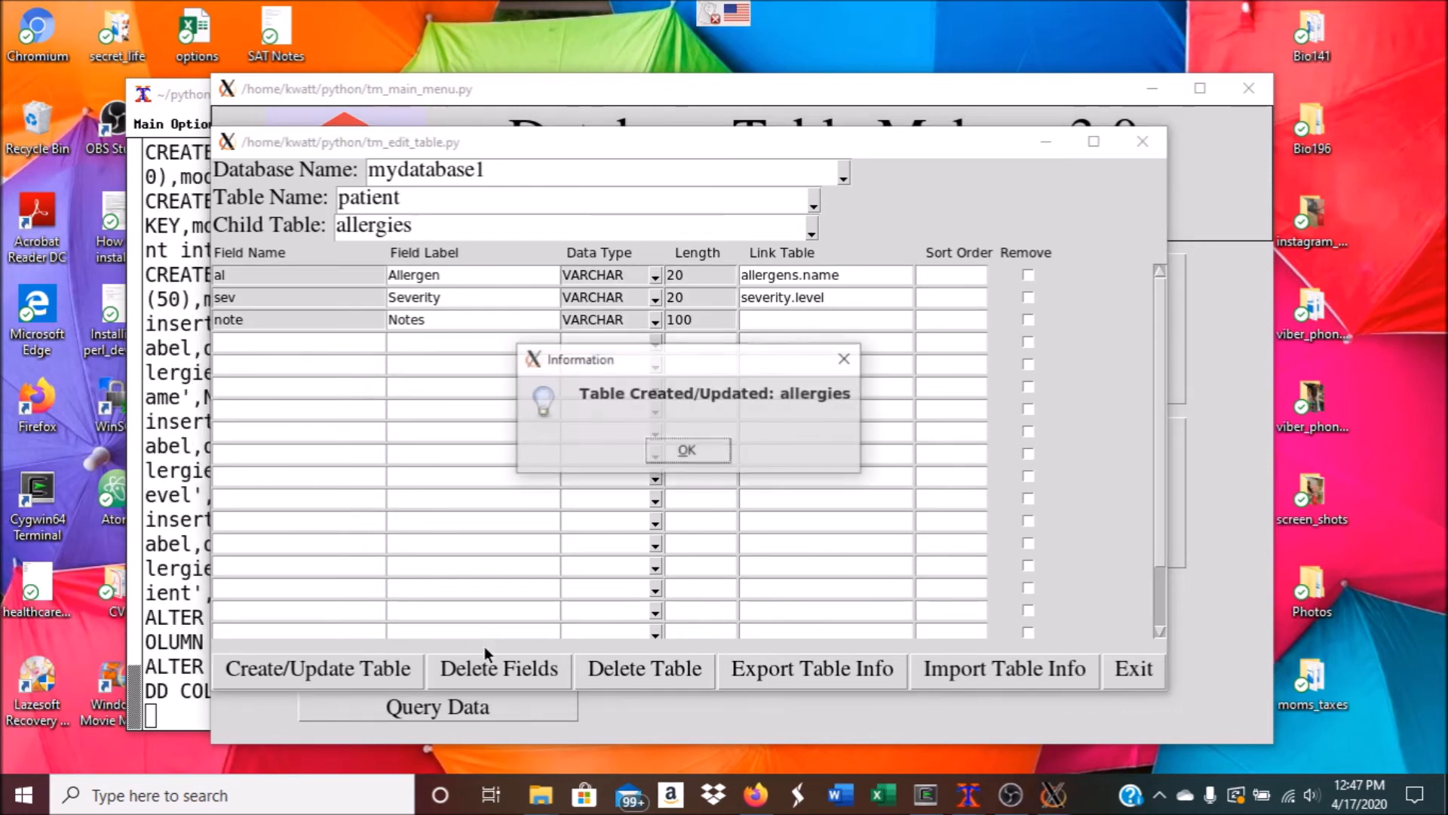
{"action": "left_click", "coordinate": [683, 452]}
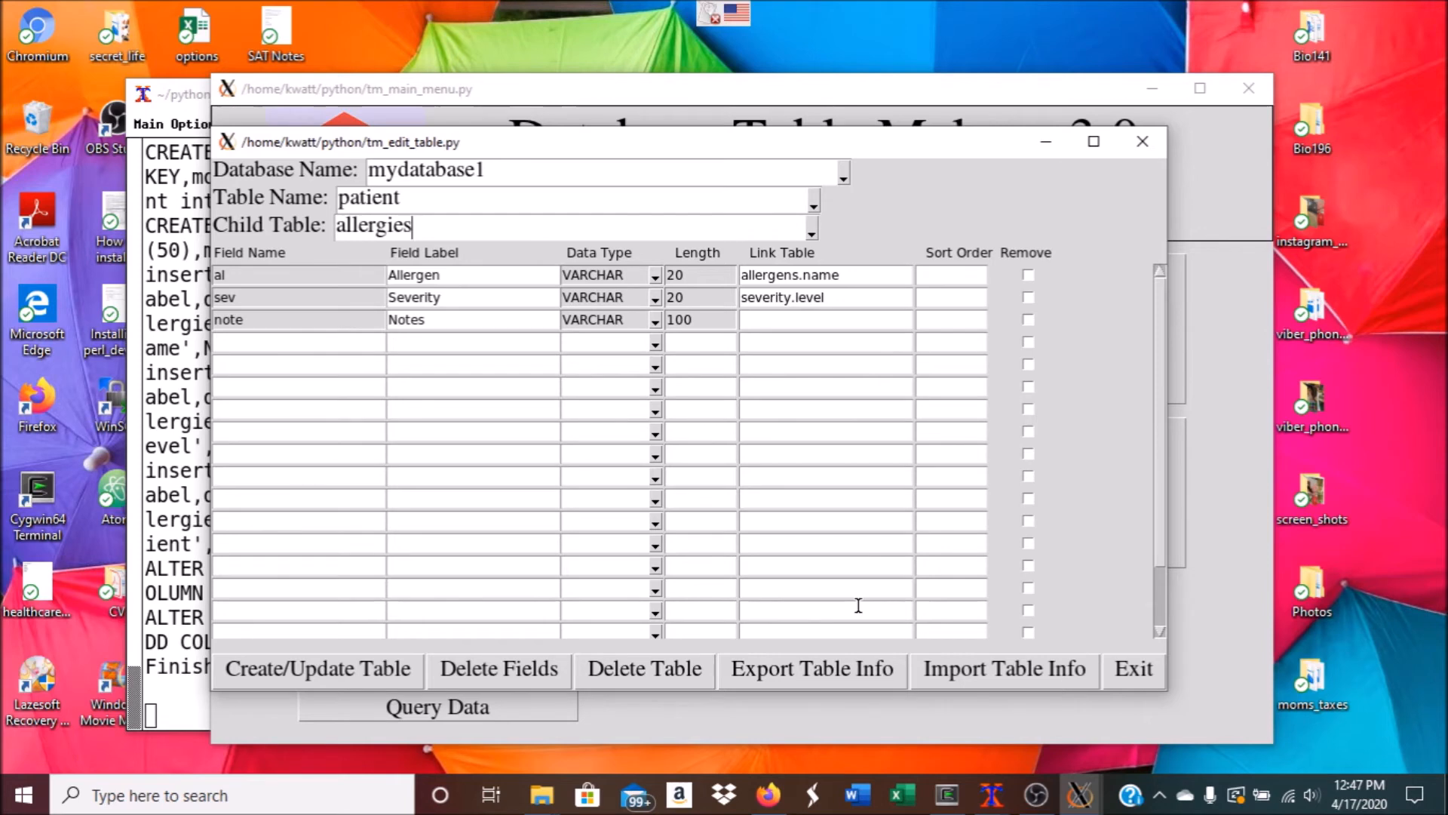
Mark the note field for removal and update the allergies table
{"action": "left_click", "coordinate": [1028, 319]}
{"action": "left_click", "coordinate": [321, 670]}
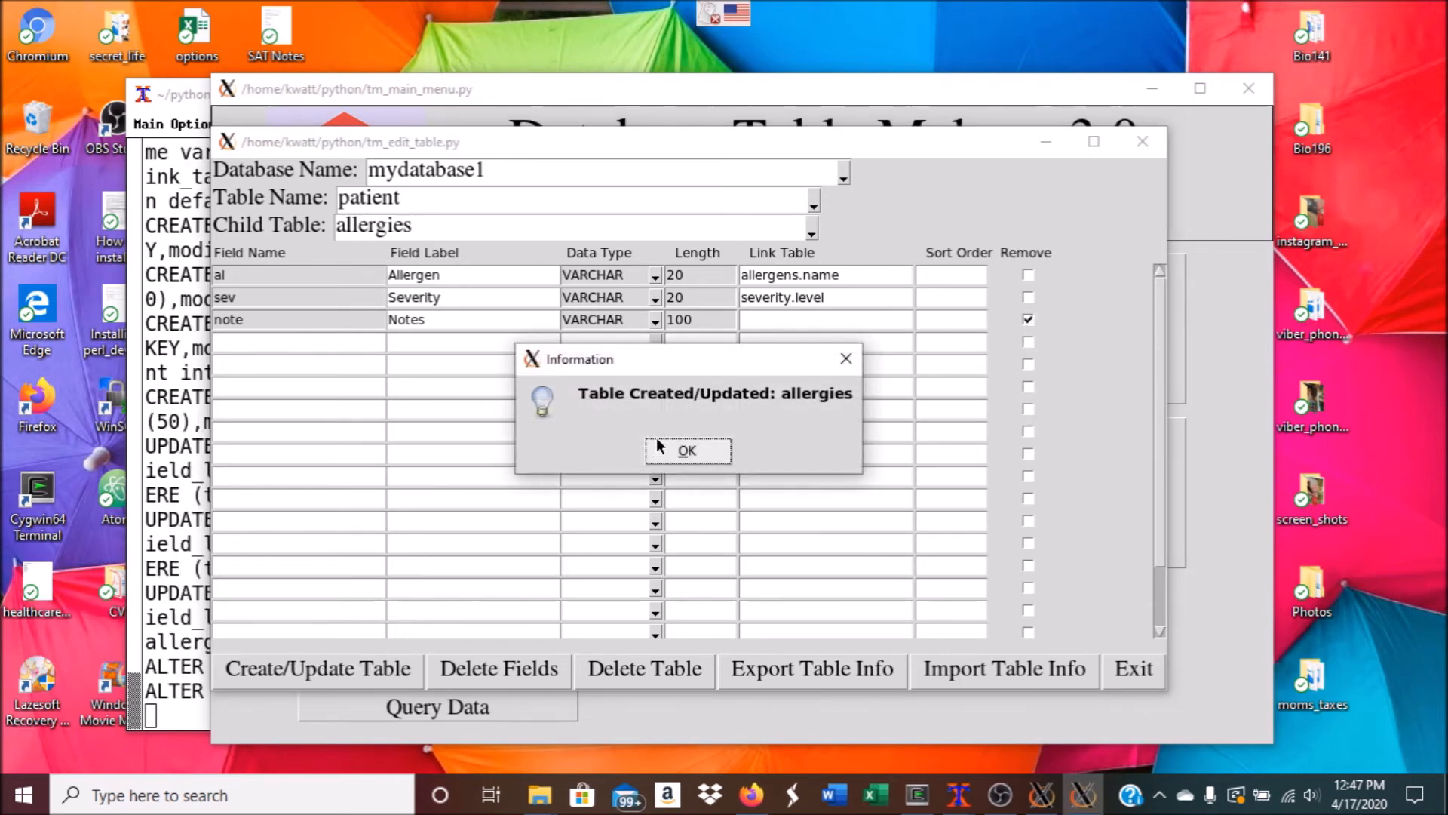
{"action": "left_click", "coordinate": [688, 451]}
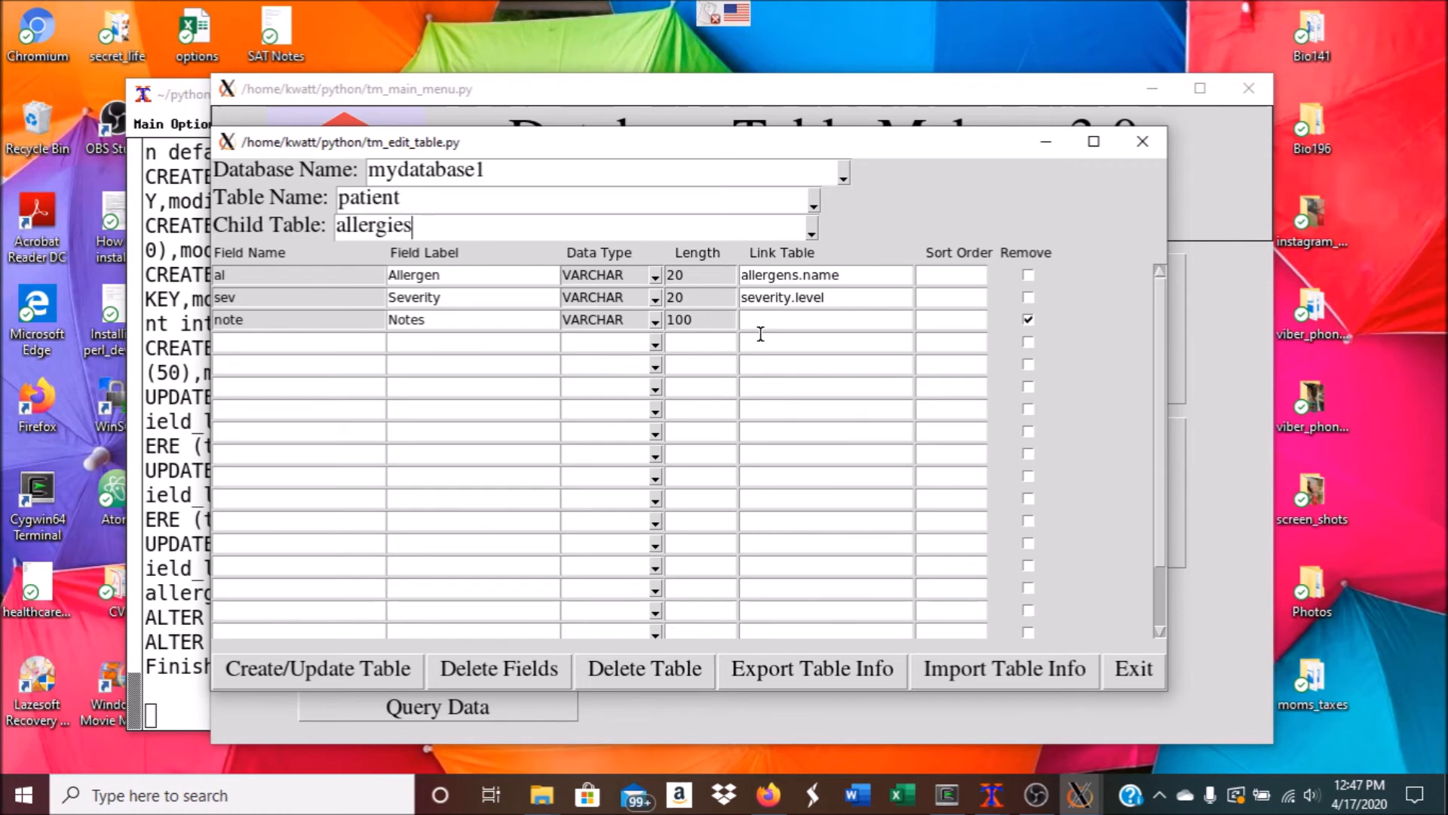
Delete the marked note field, authenticating with the database username and password
{"action": "left_click", "coordinate": [490, 667]}
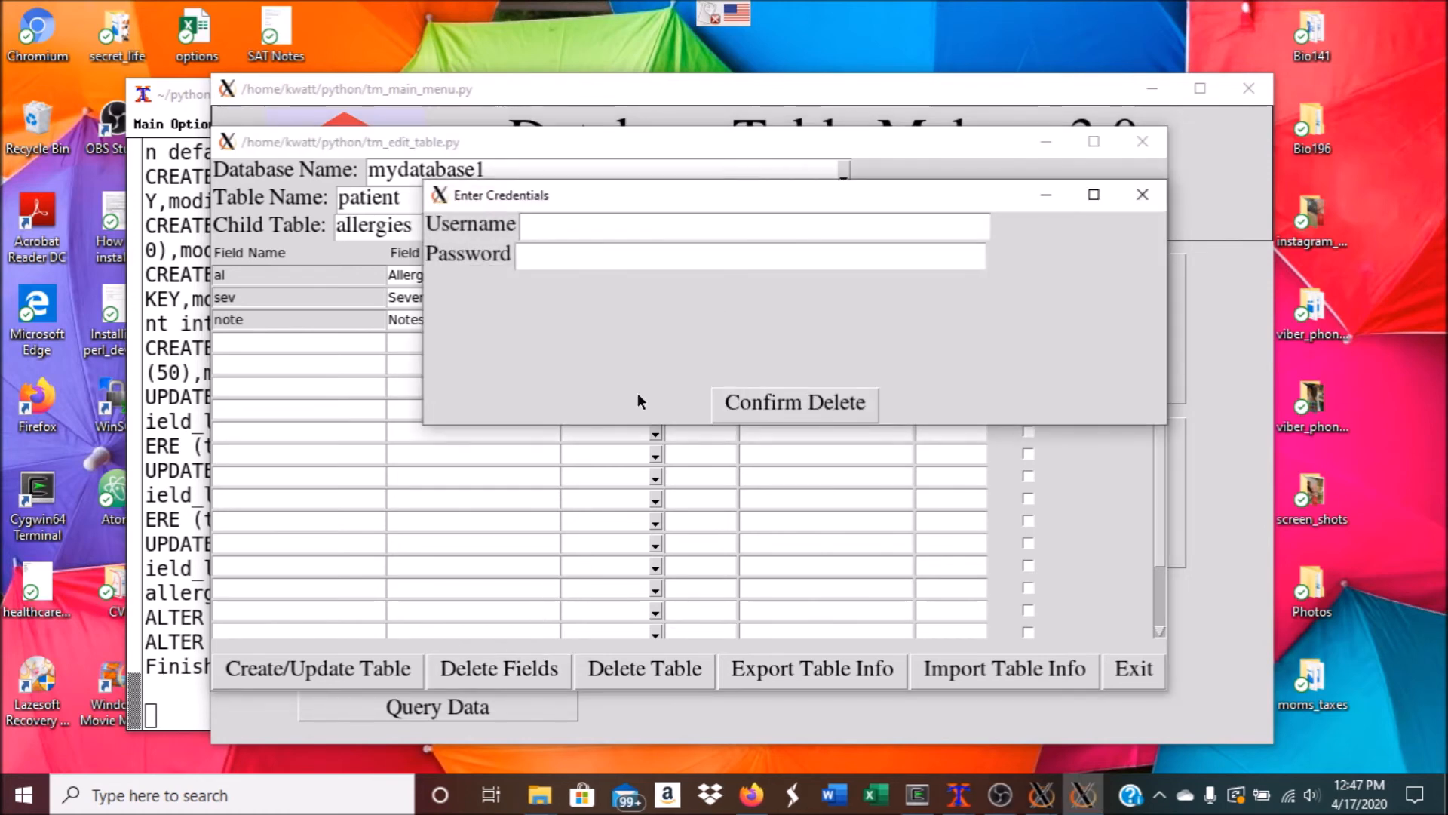
{"action": "left_click", "coordinate": [661, 230]}
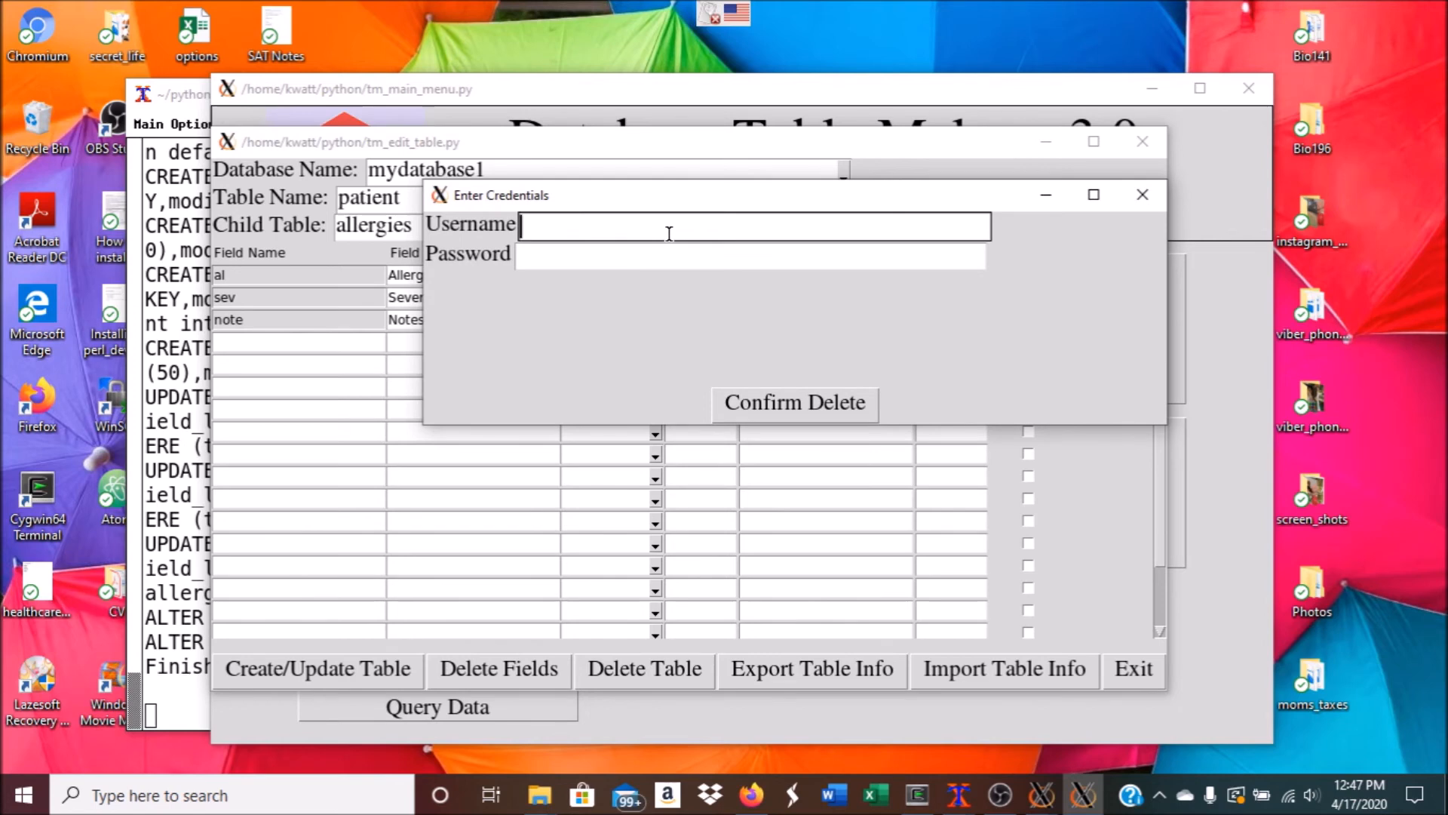
{"action": "type", "text": "katana"}
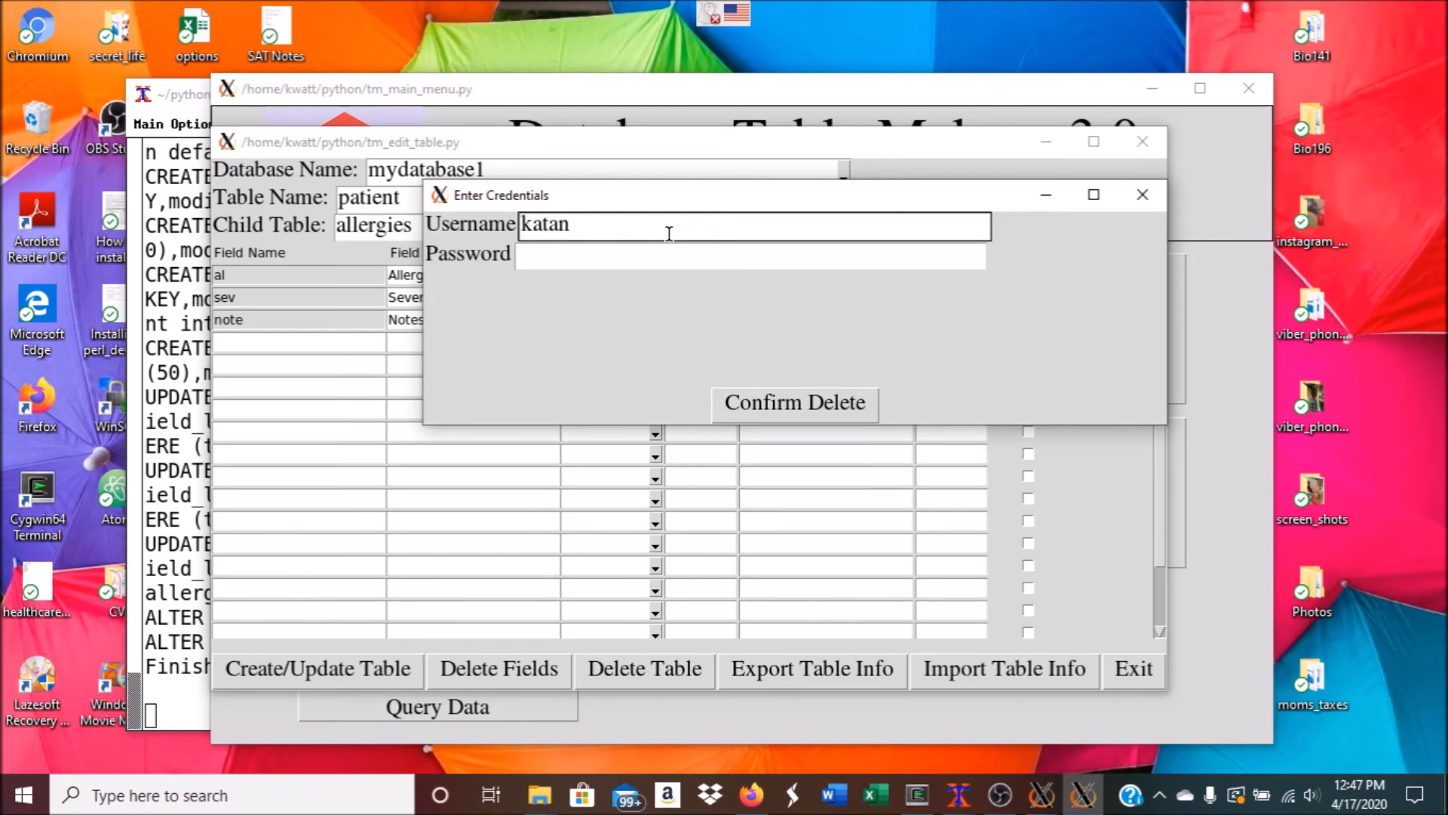
{"action": "key", "text": "BackSpace"}
{"action": "key", "text": "BackSpace"}
{"action": "key", "text": "BackSpace"}
{"action": "key", "text": "BackSpace"}
{"action": "type", "text": "wta"}
{"action": "key", "text": "BackSpace"}
{"action": "key", "text": "BackSpace"}
{"action": "type", "text": "atan"}
{"action": "key", "text": "Tab"}
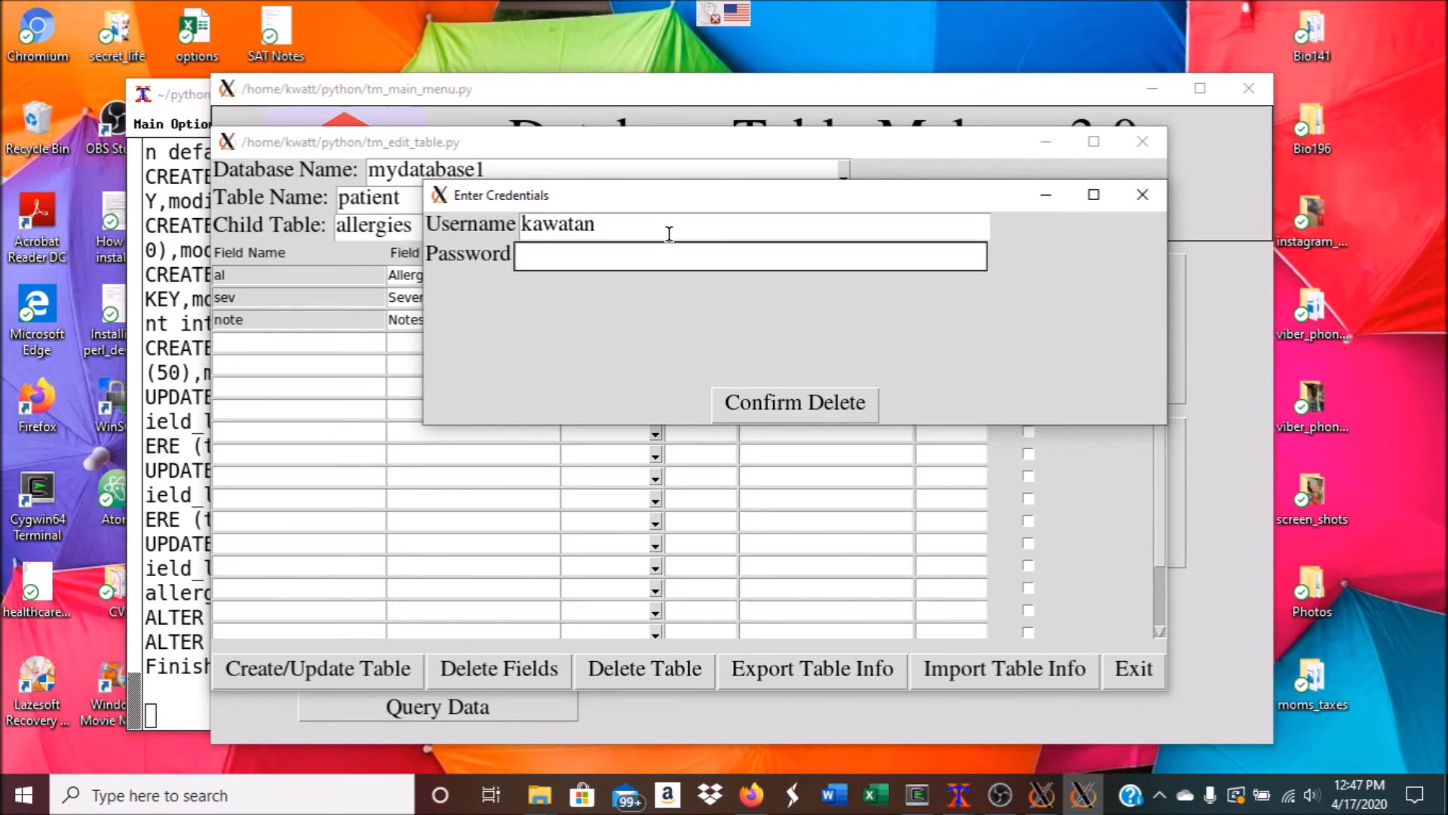
{"action": "type", "text": "********"}
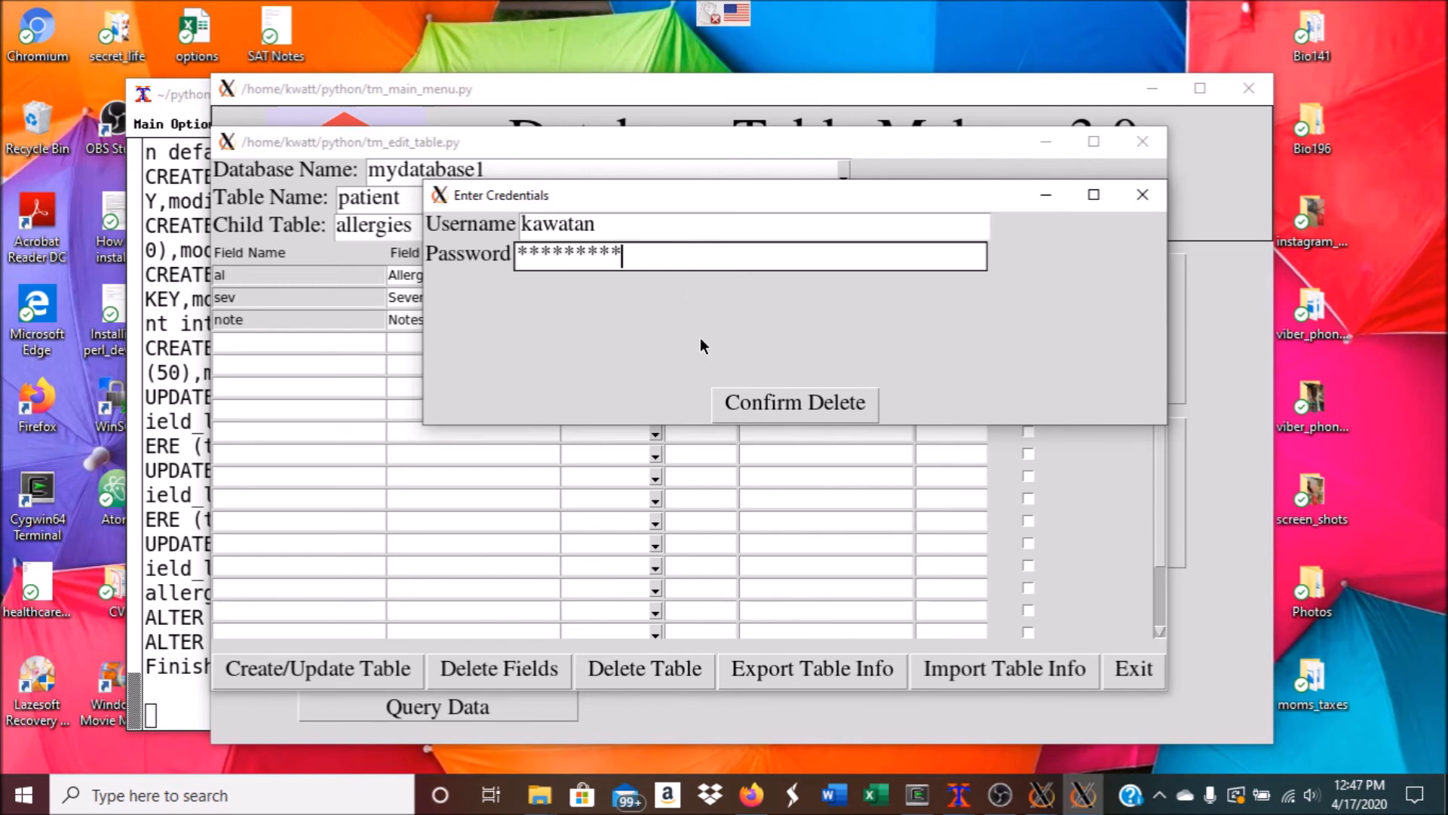
{"action": "left_click", "coordinate": [778, 404]}
{"action": "left_click", "coordinate": [792, 343]}
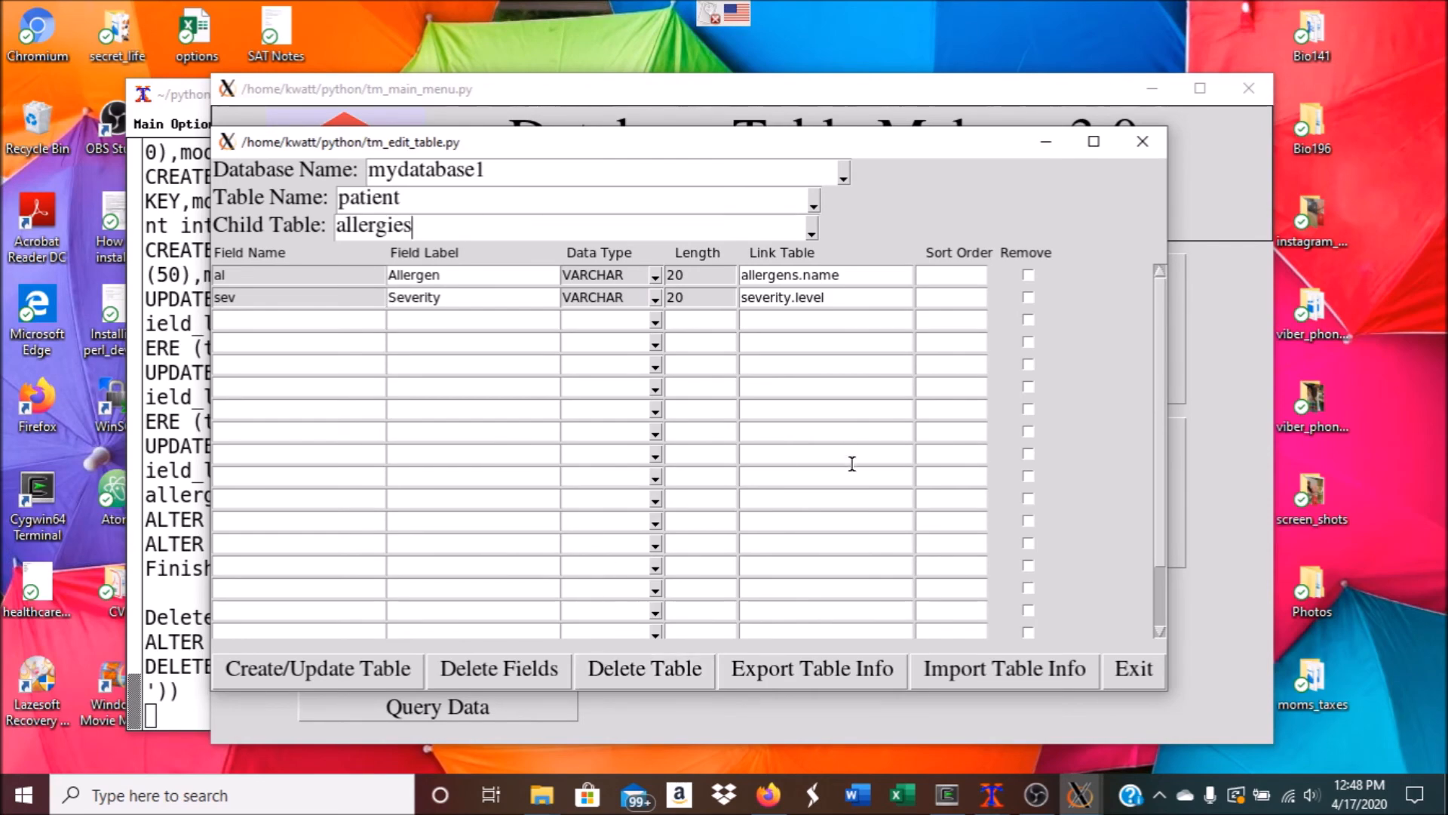
Close the table editor and open the Enter/Modify Records form for mydatabase1's patient table
{"action": "left_click", "coordinate": [1142, 141]}
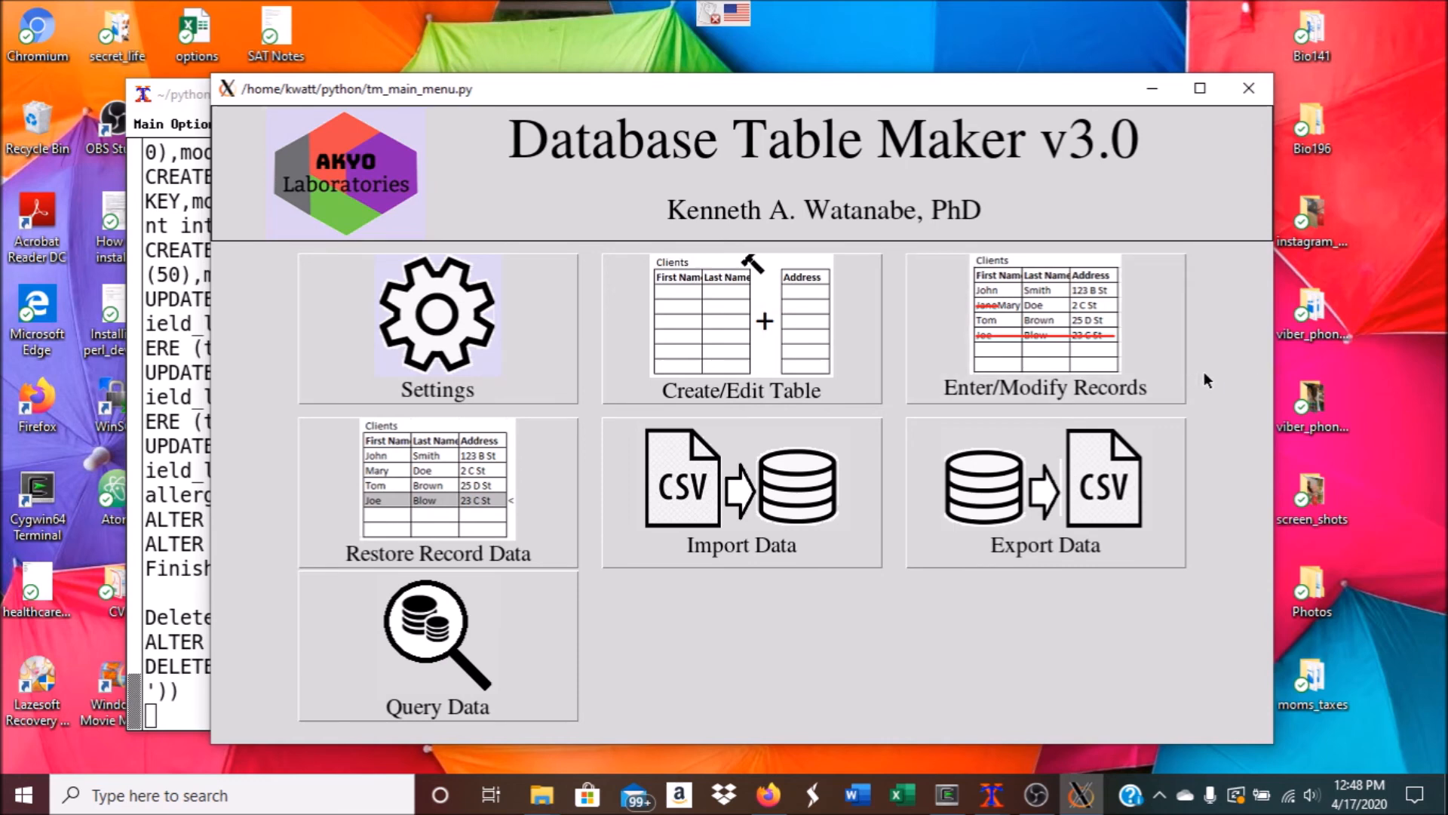
{"action": "left_click", "coordinate": [1139, 368]}
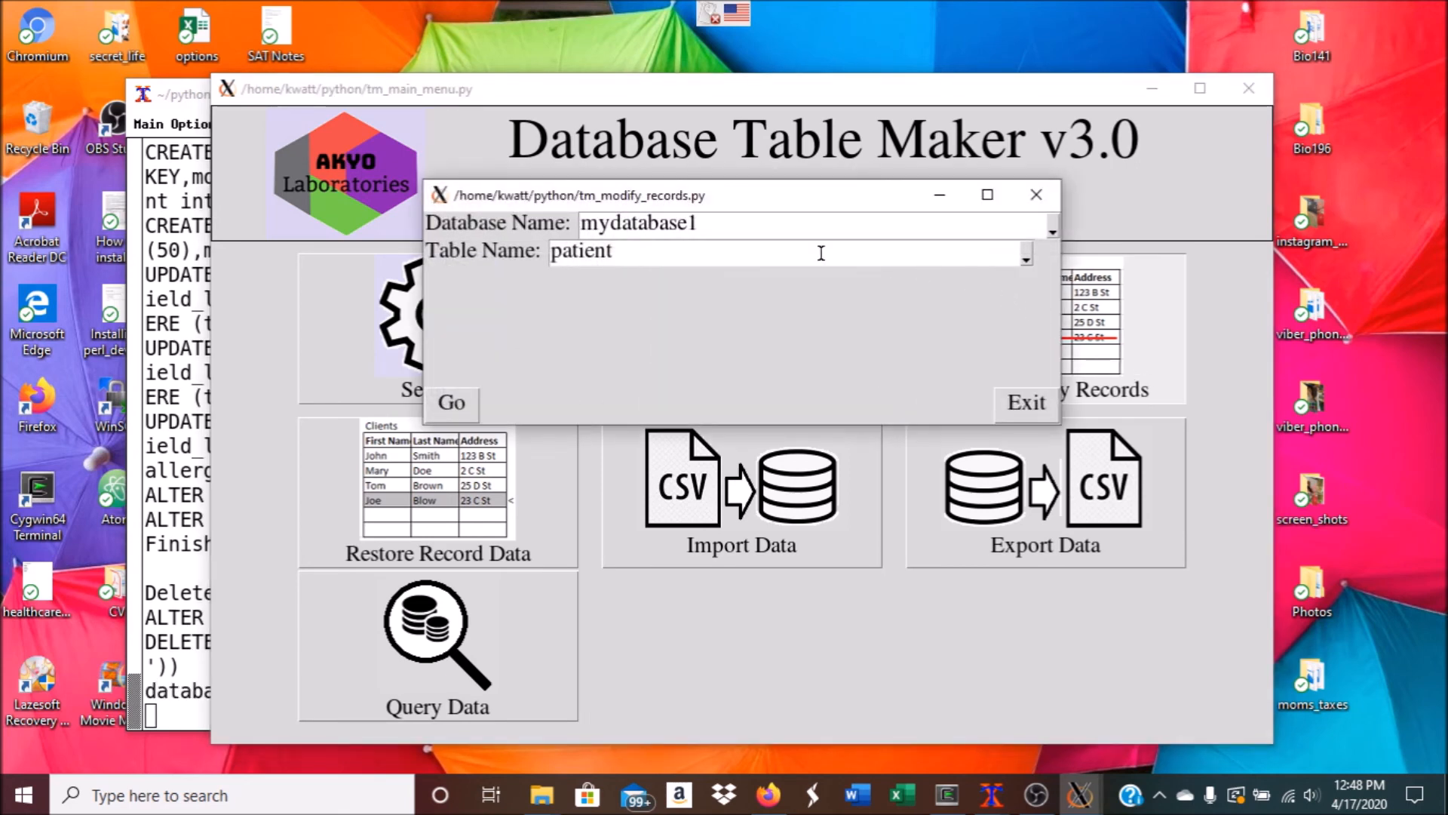
{"action": "left_click", "coordinate": [456, 401]}
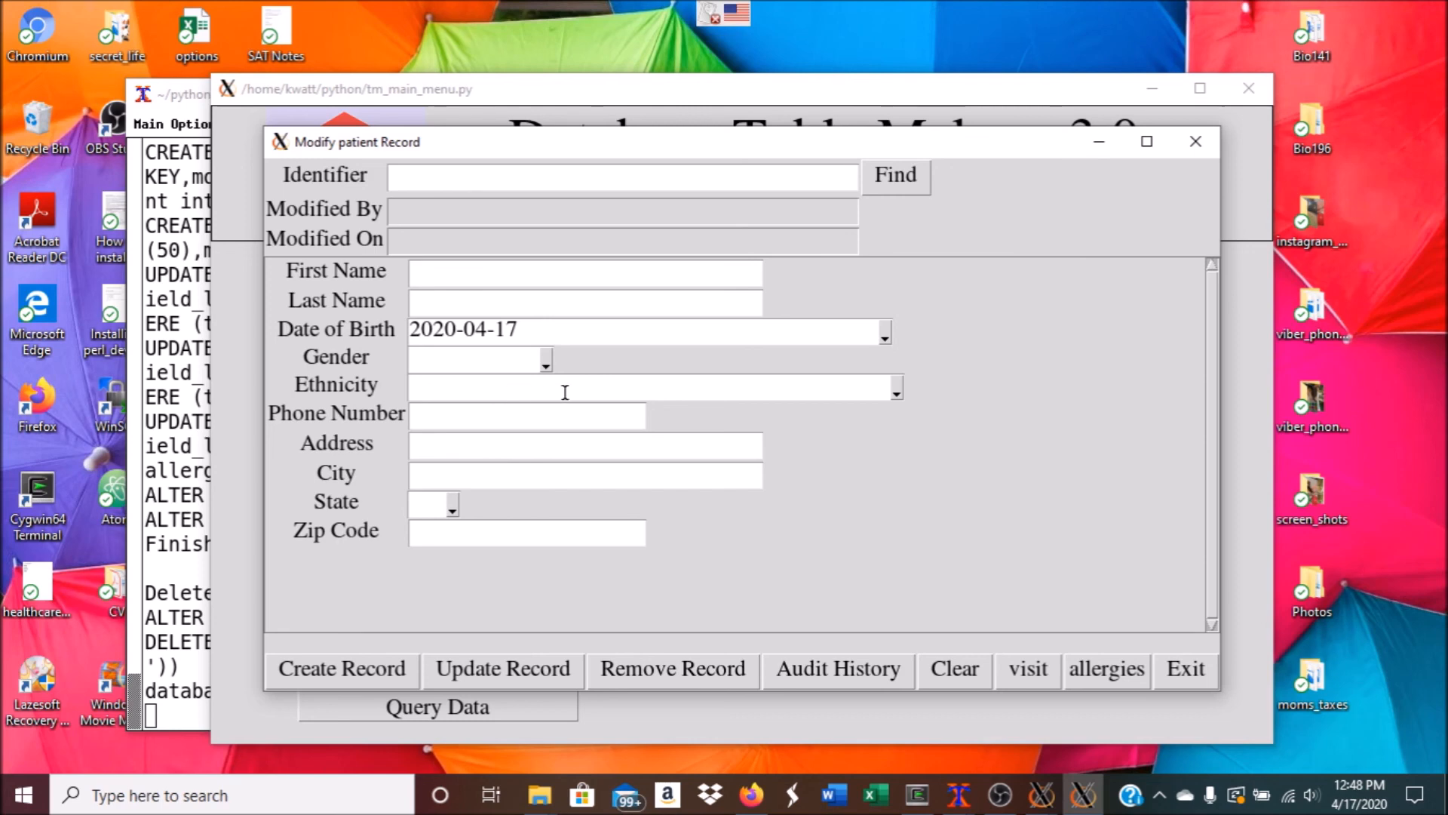
Check the Gender options, then exit the patient record form and the table selection window
{"action": "left_click", "coordinate": [544, 362]}
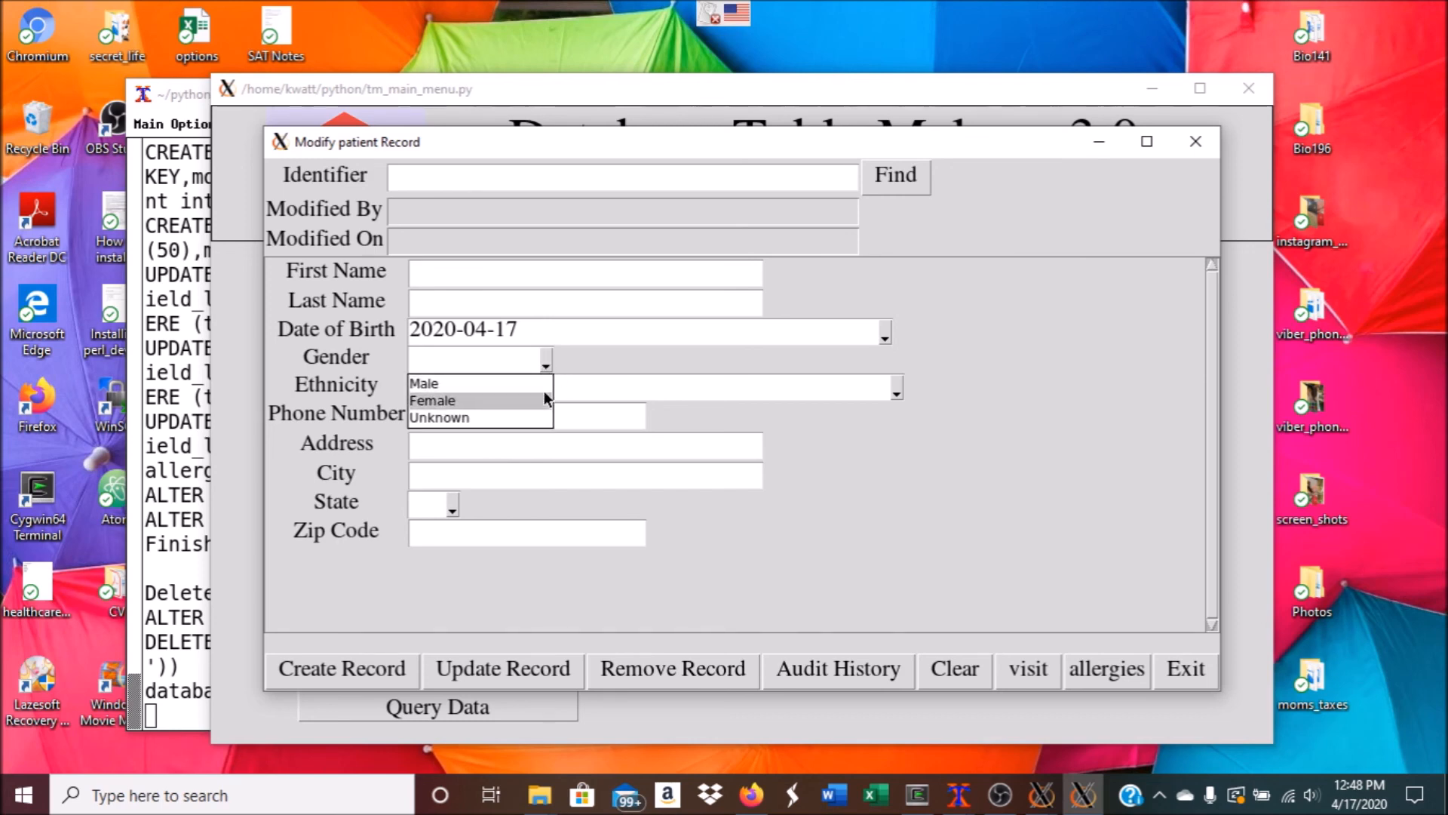
{"action": "left_click", "coordinate": [545, 364]}
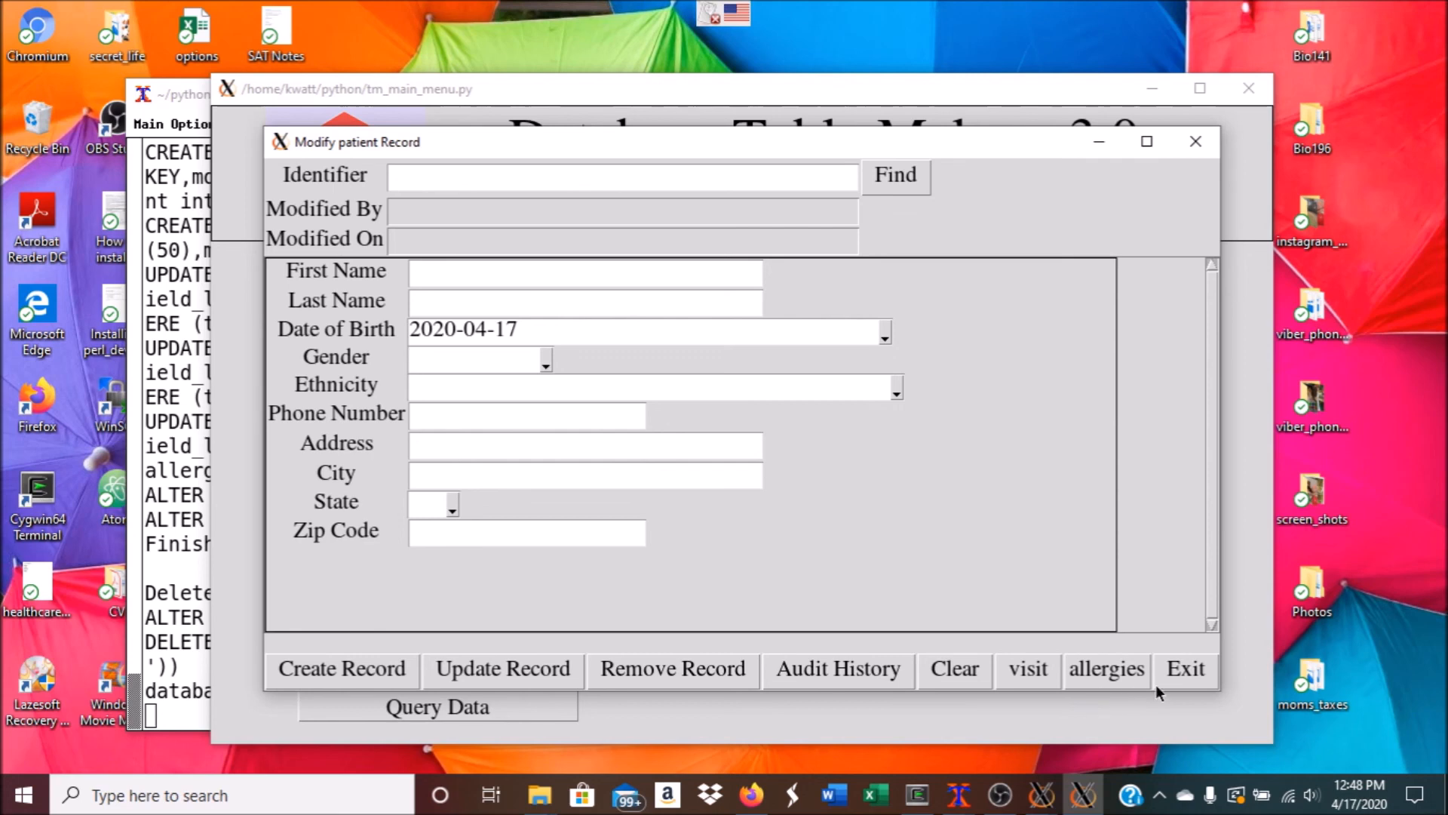
{"action": "left_click", "coordinate": [1194, 669]}
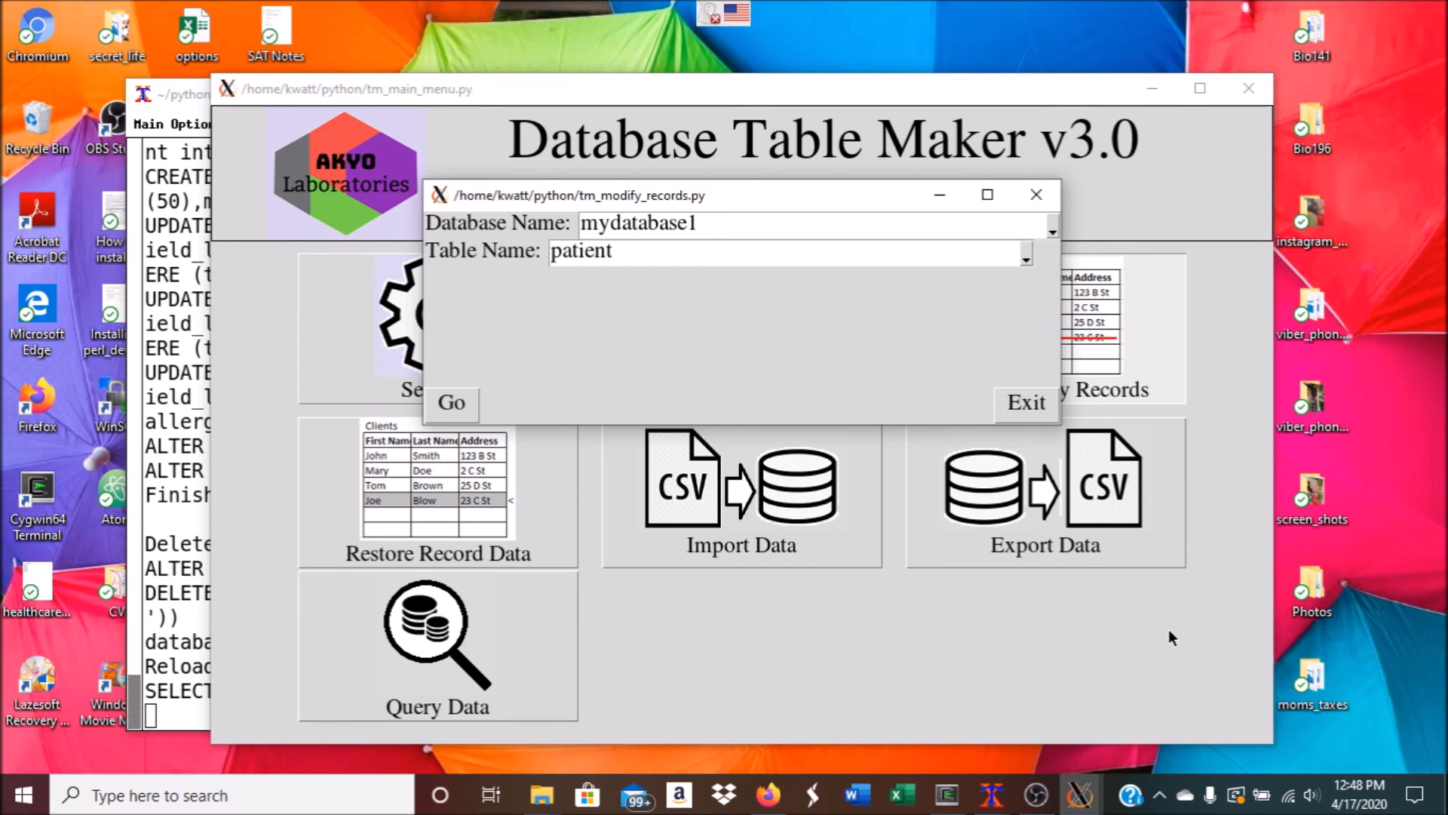
{"action": "left_click", "coordinate": [1005, 405]}
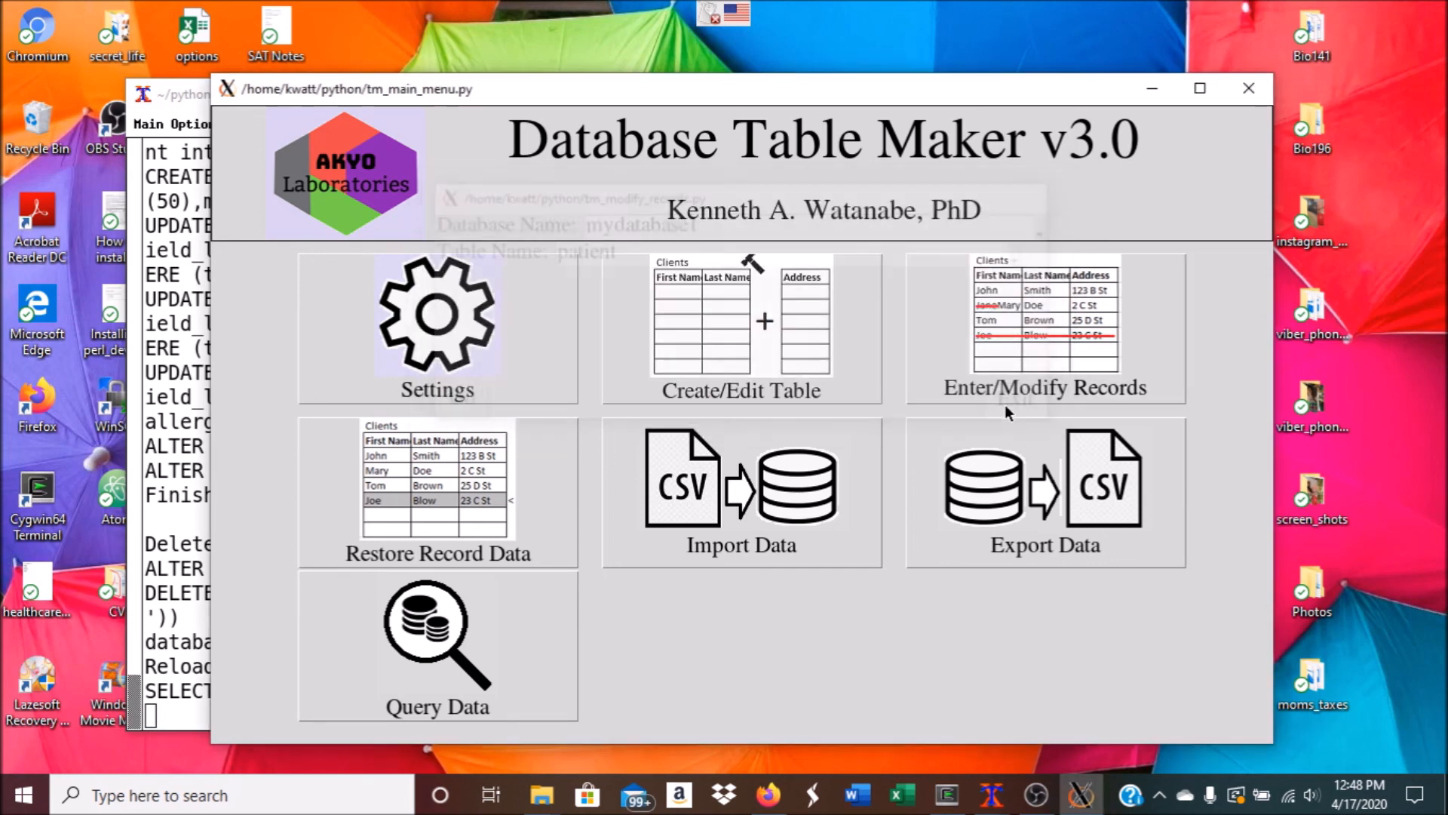